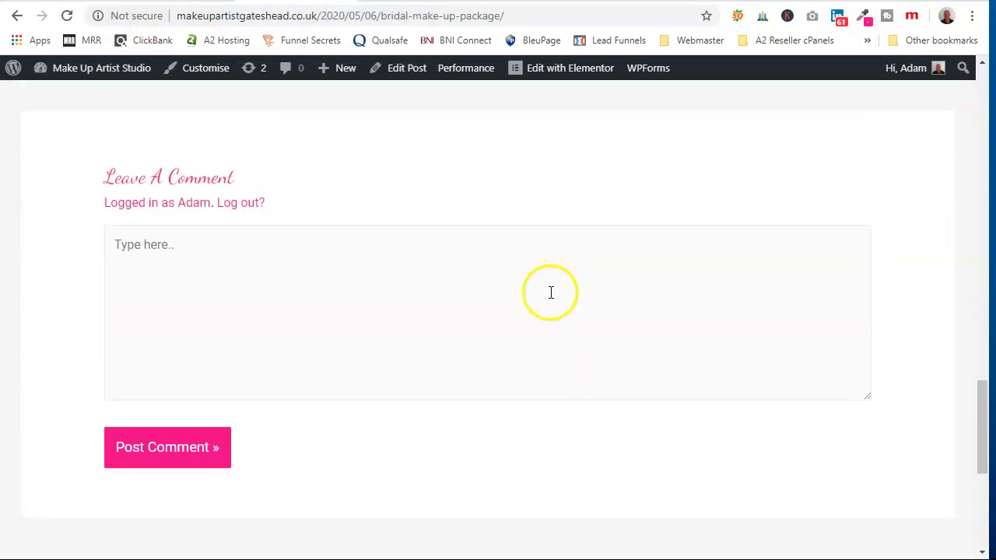
Step: Set the Bridal Make Up Package post's Astra sidebar option to Right Sidebar and update the post
scroll(554, 291, up, 7)
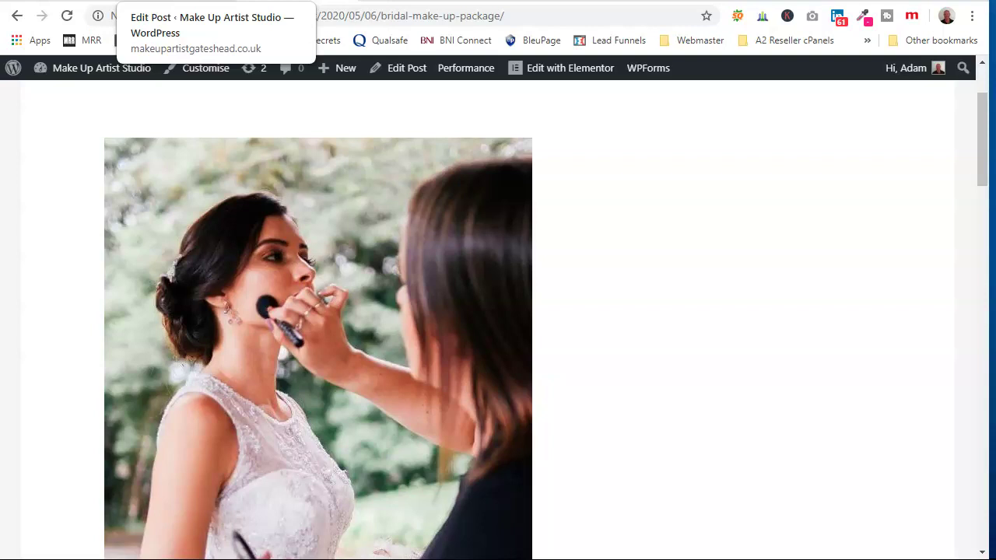
click(214, 2)
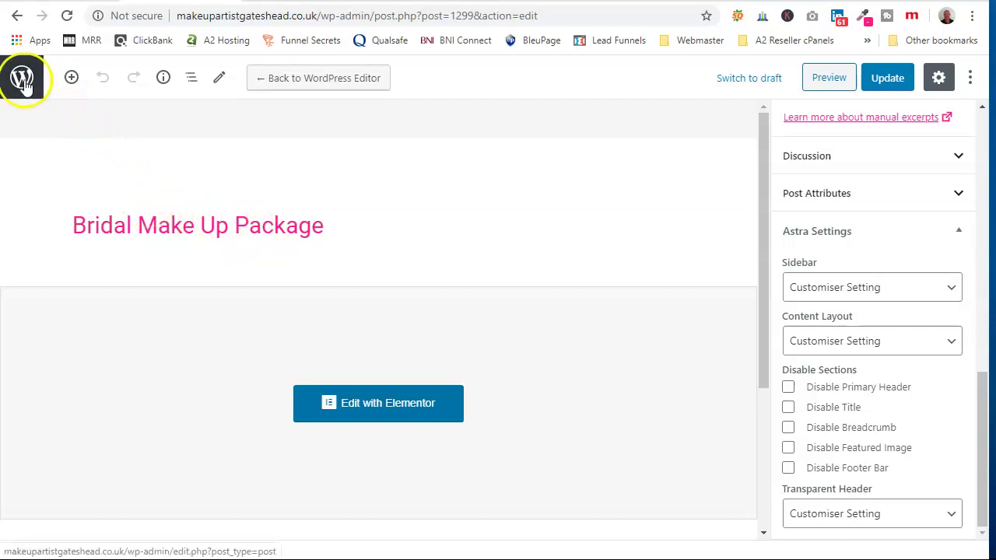
scroll(895, 239, up, 5)
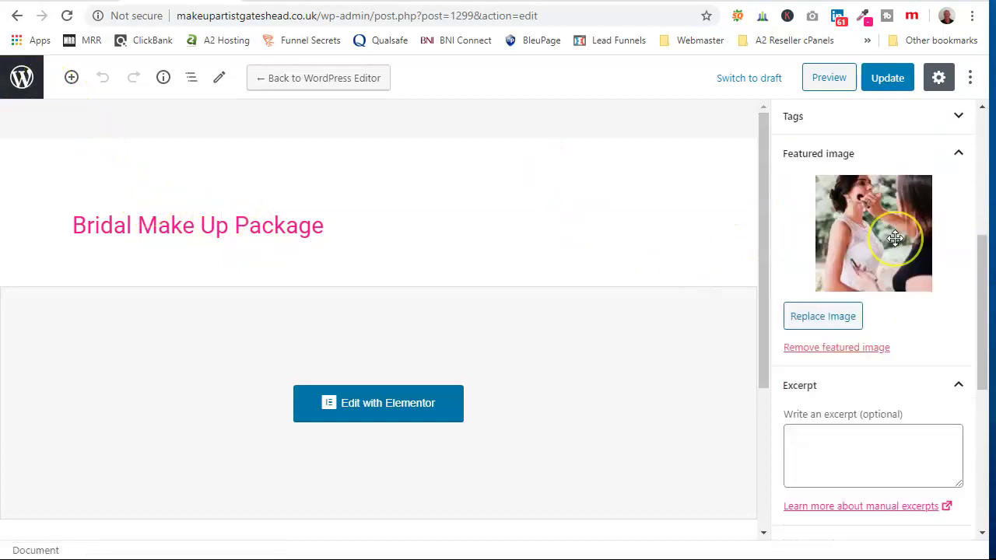
scroll(895, 239, up, 5)
scroll(856, 319, down, 3)
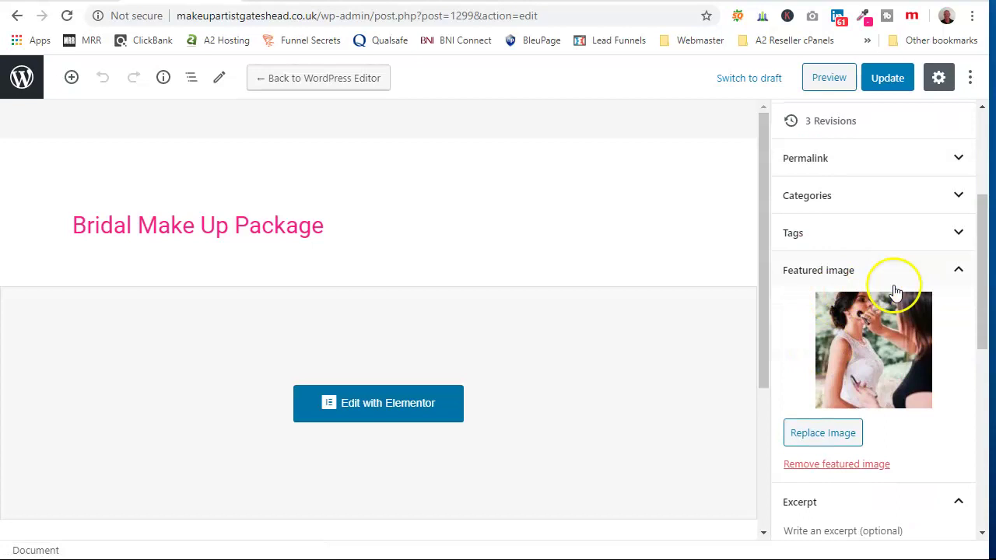
scroll(871, 284, down, 3)
scroll(878, 282, down, 4)
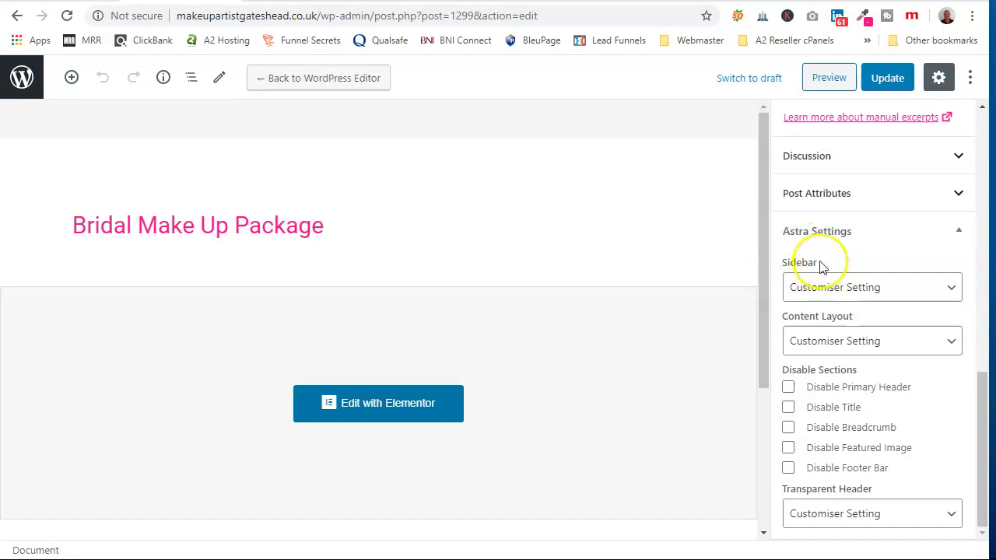
click(951, 293)
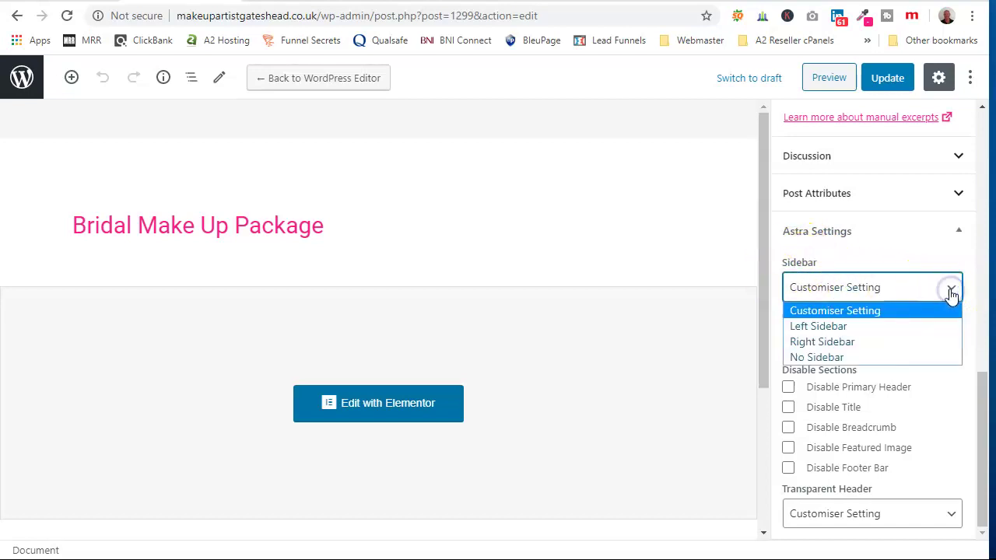
click(851, 345)
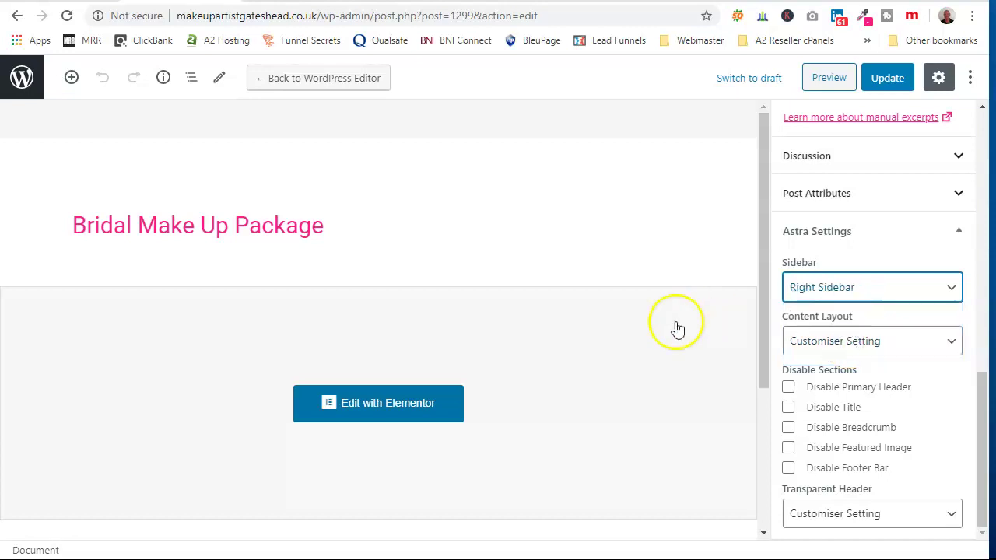
click(901, 86)
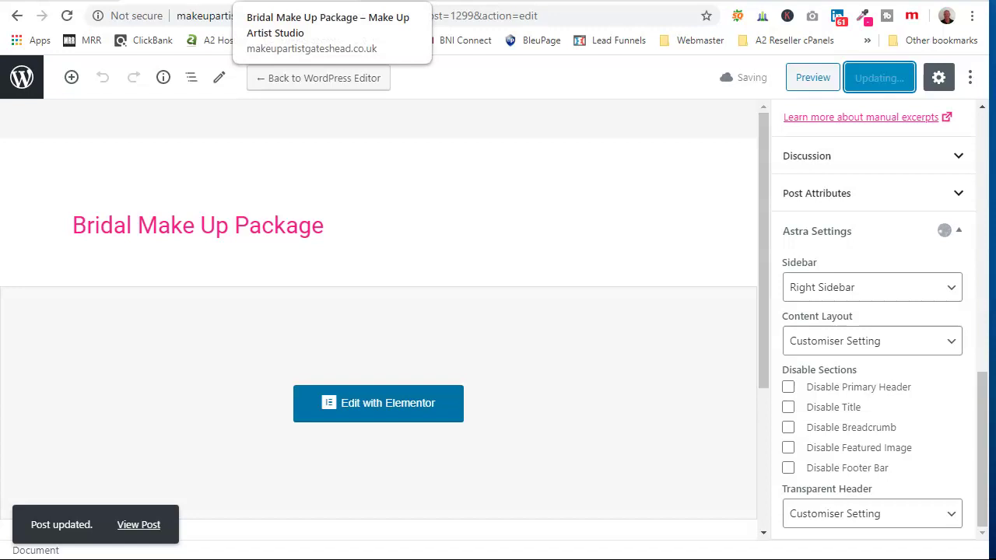
Step: Reload the live Bridal Make Up Package post and examine the sections shown in its sidebar
click(327, 0)
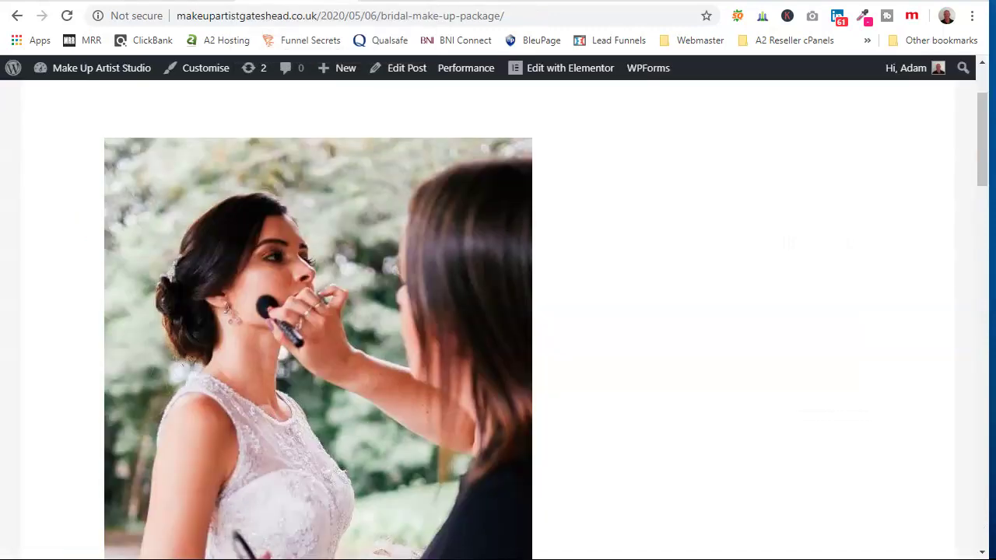
click(67, 16)
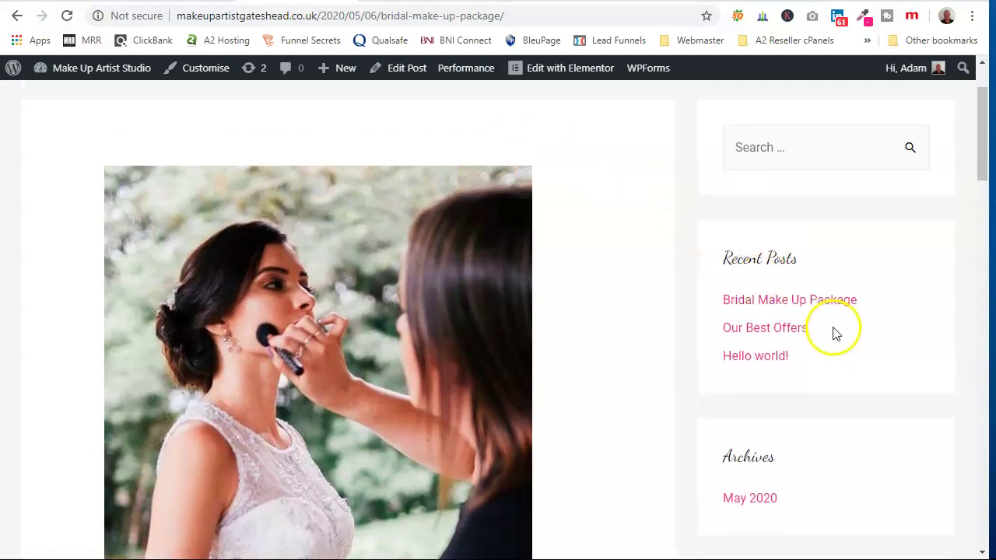
scroll(832, 333, up, 2)
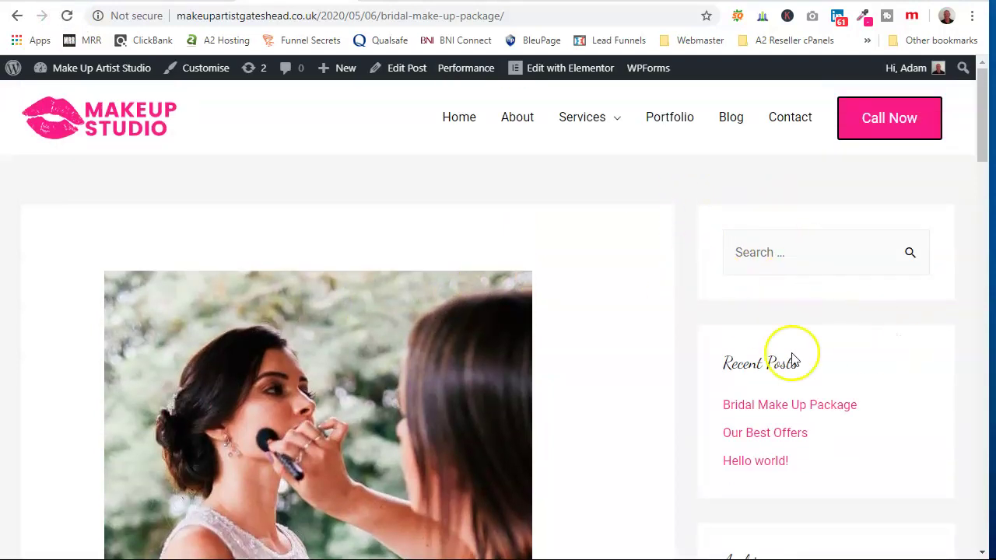
scroll(794, 360, down, 5)
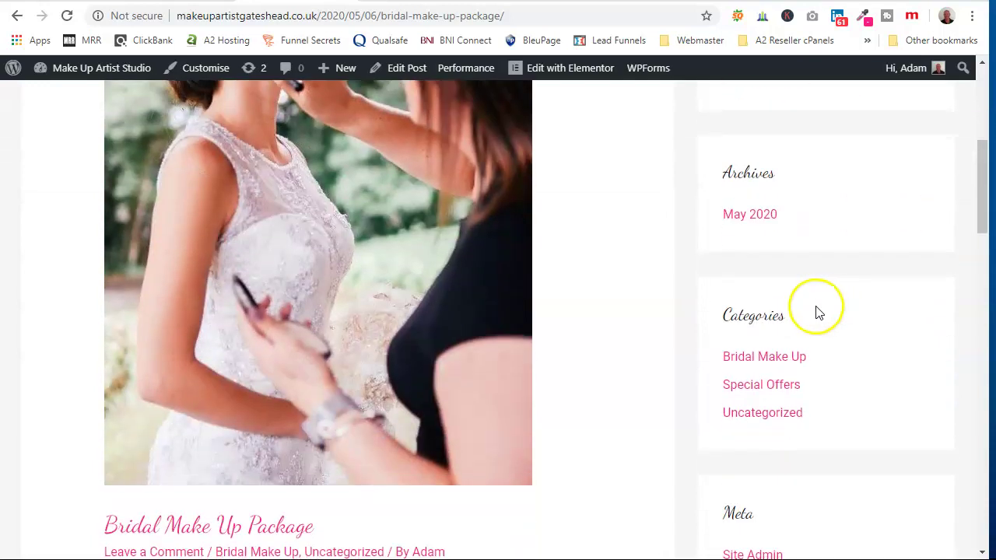
scroll(817, 310, down, 4)
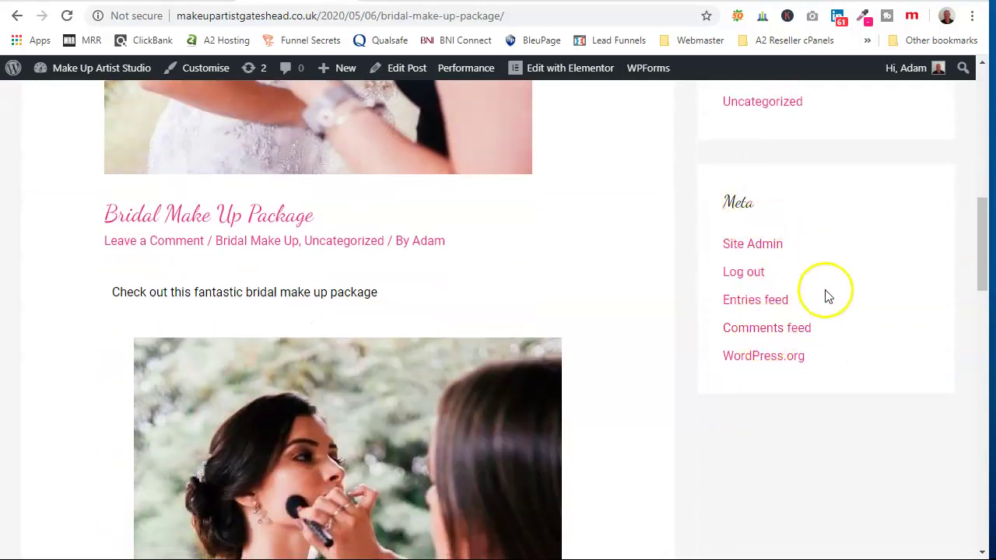
scroll(789, 204, up, 2)
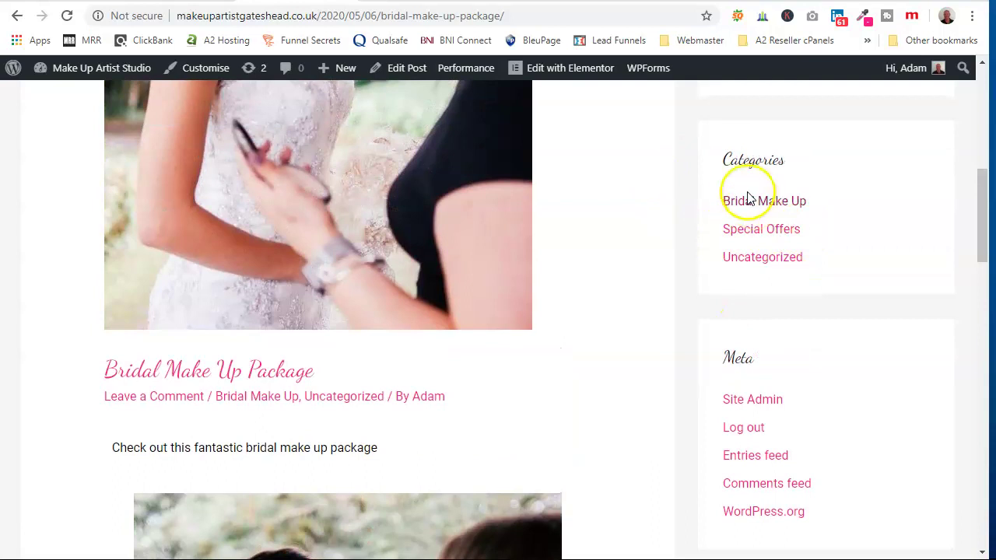
scroll(747, 199, up, 7)
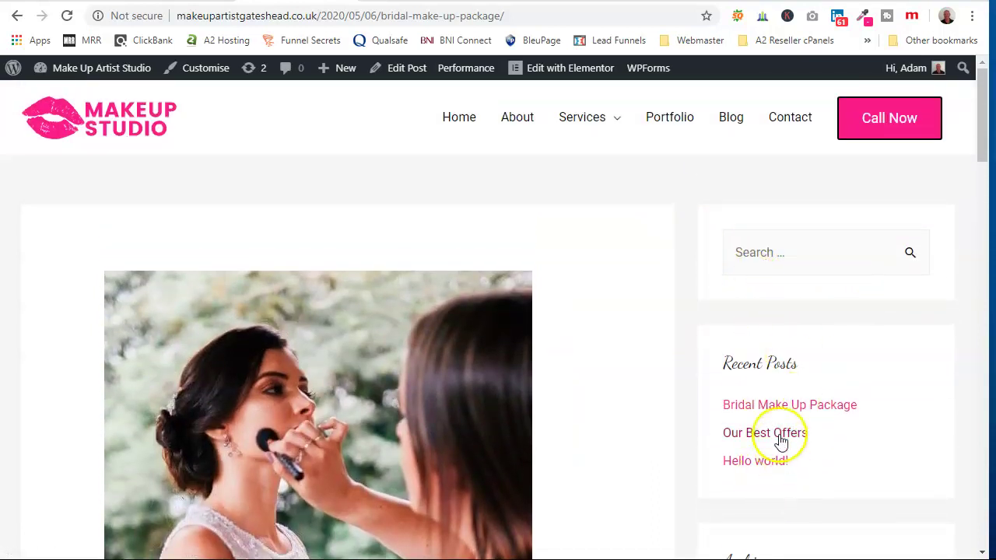
scroll(794, 382, down, 2)
scroll(801, 385, down, 1)
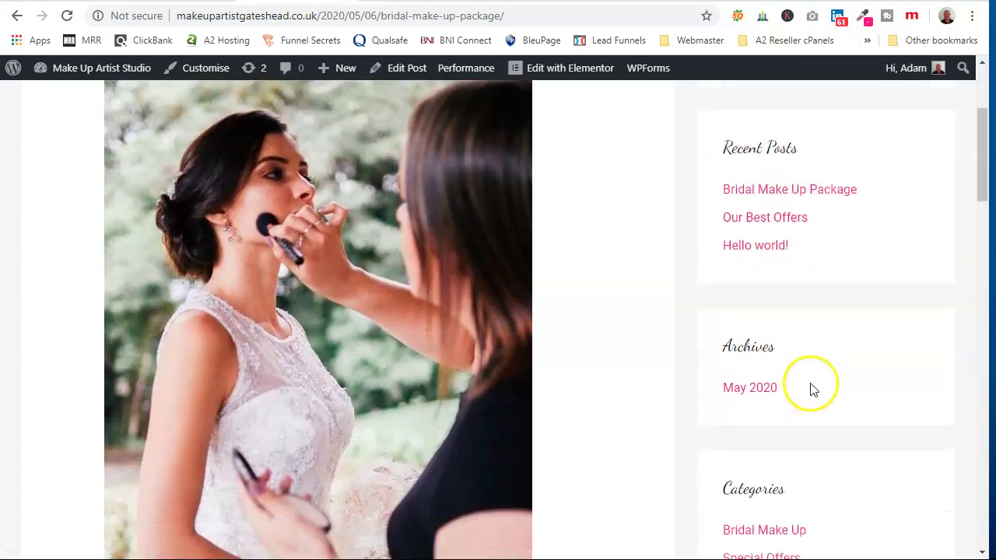
scroll(265, 317, up, 1)
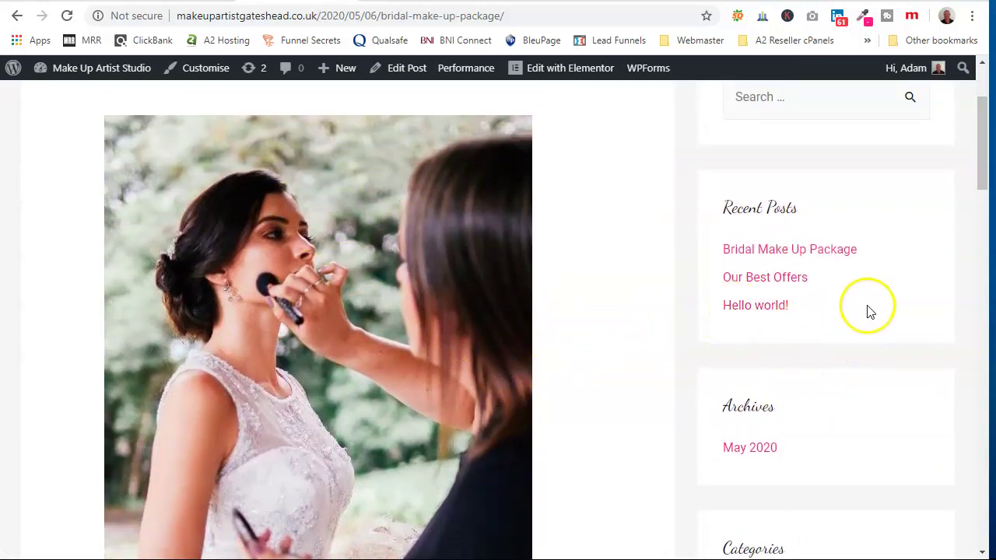
scroll(817, 303, down, 2)
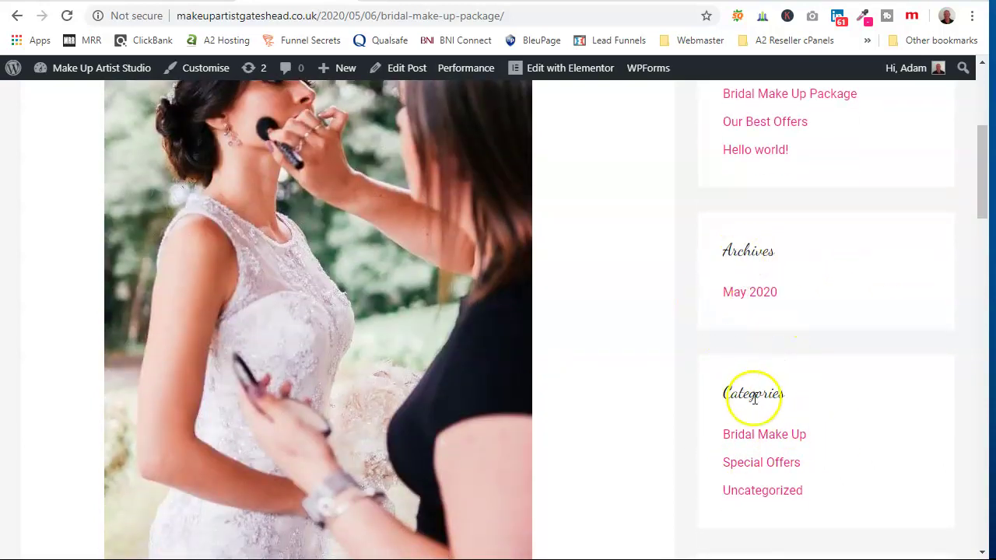
scroll(814, 298, up, 4)
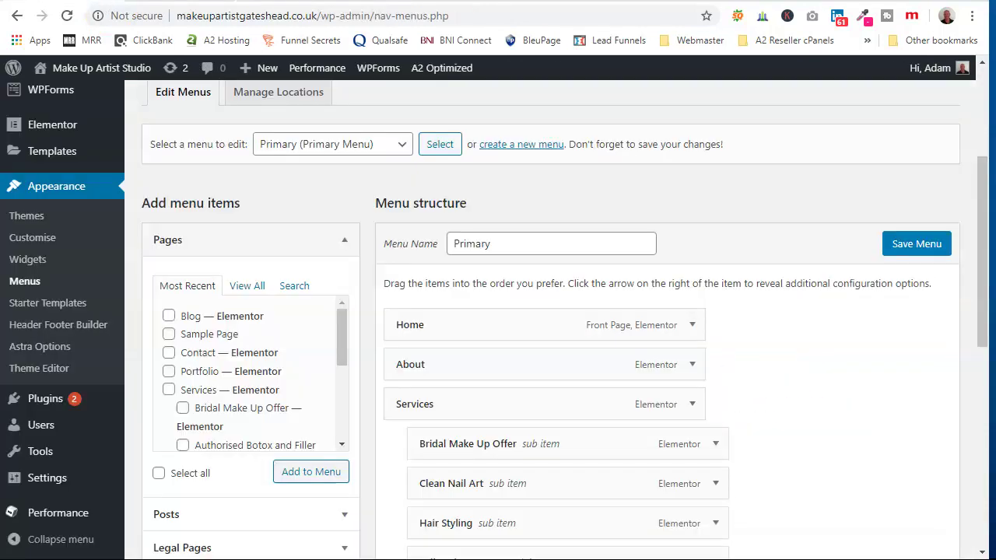
Step: Open the site's widget settings and add the Astra: Social profiles widget to the Main Sidebar directly below Search
scroll(60, 223, down, 1)
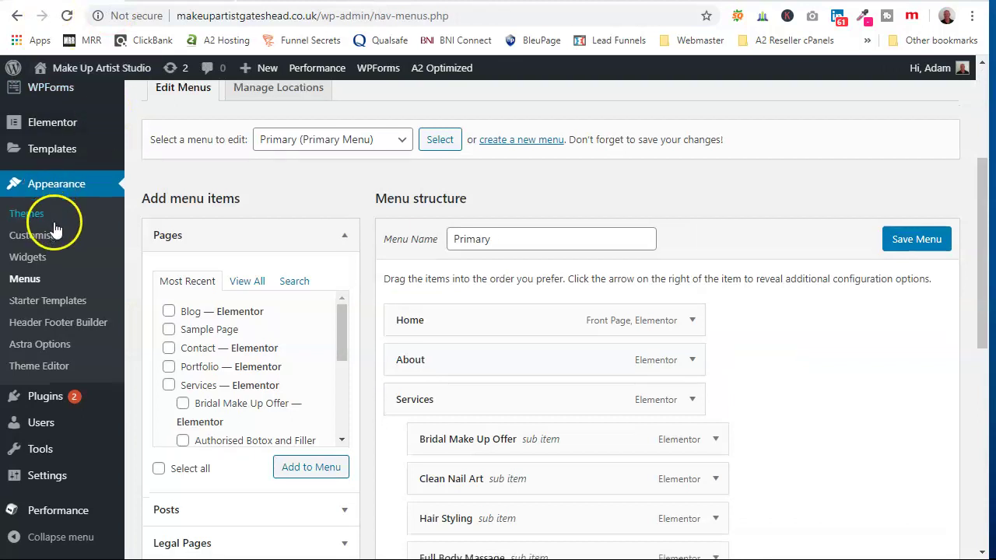
click(32, 261)
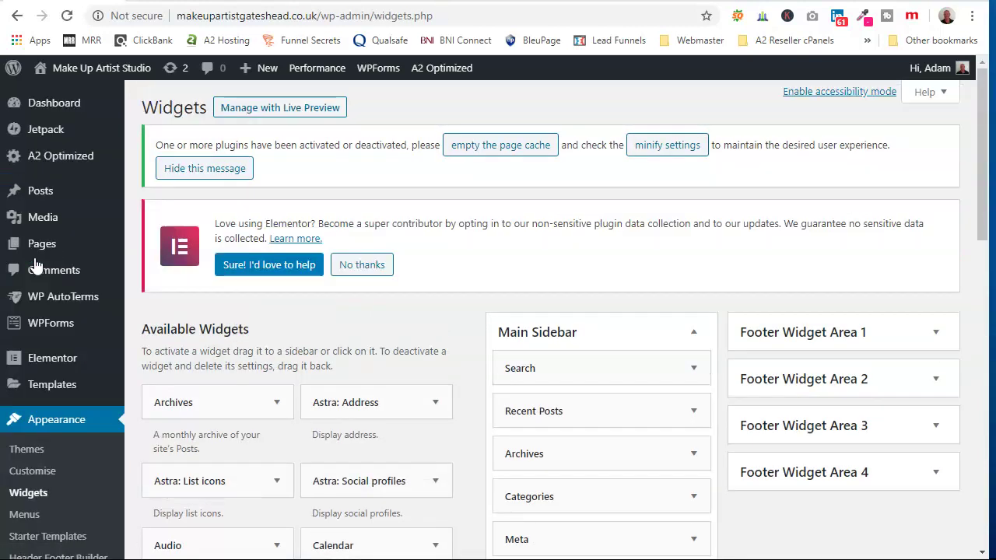
scroll(238, 368, down, 1)
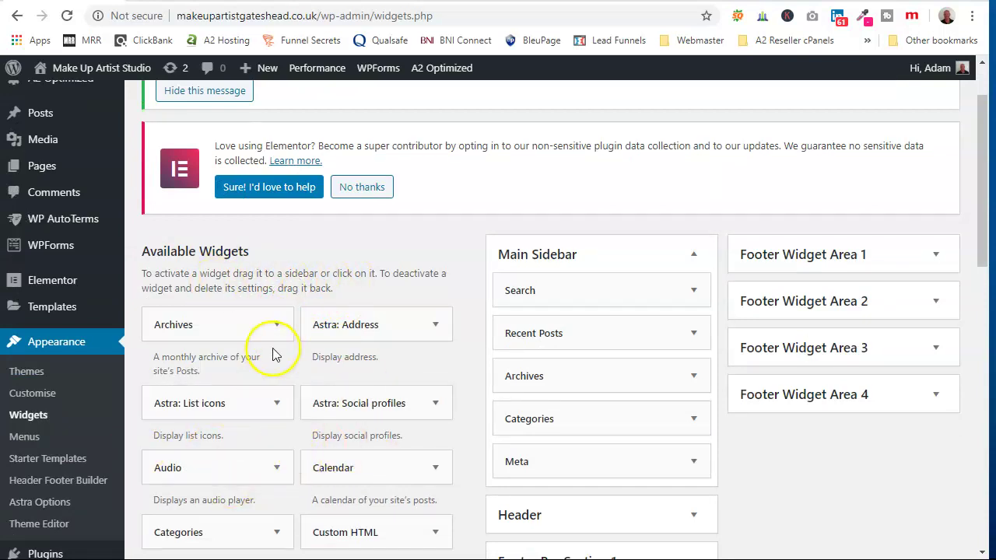
scroll(272, 355, down, 2)
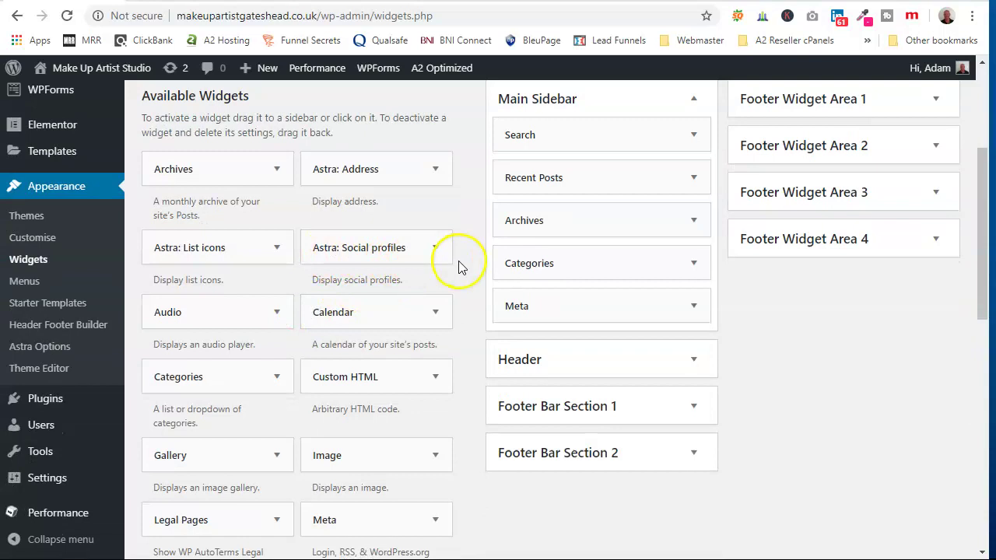
scroll(456, 267, up, 1)
drag(375, 331, 590, 252)
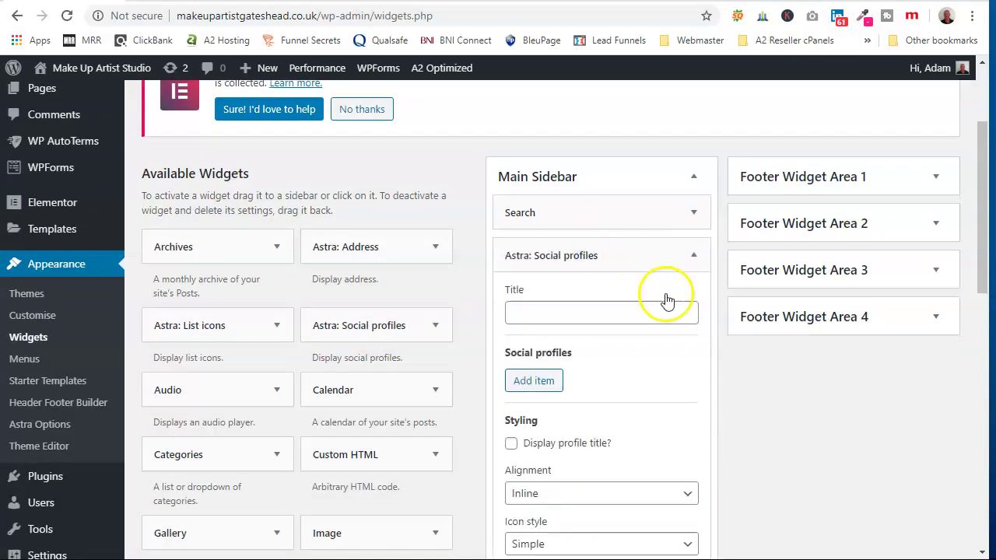
scroll(645, 400, down, 2)
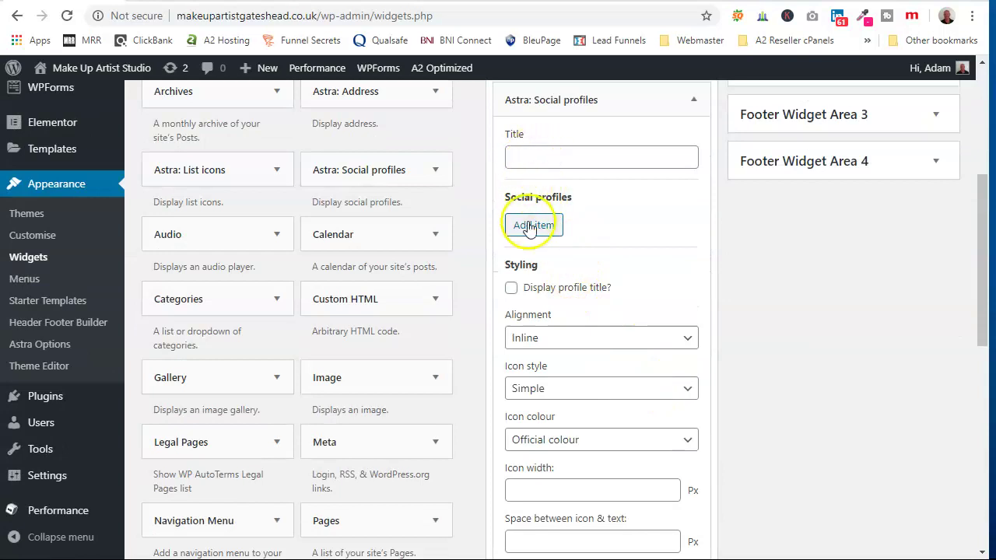
click(534, 226)
click(582, 234)
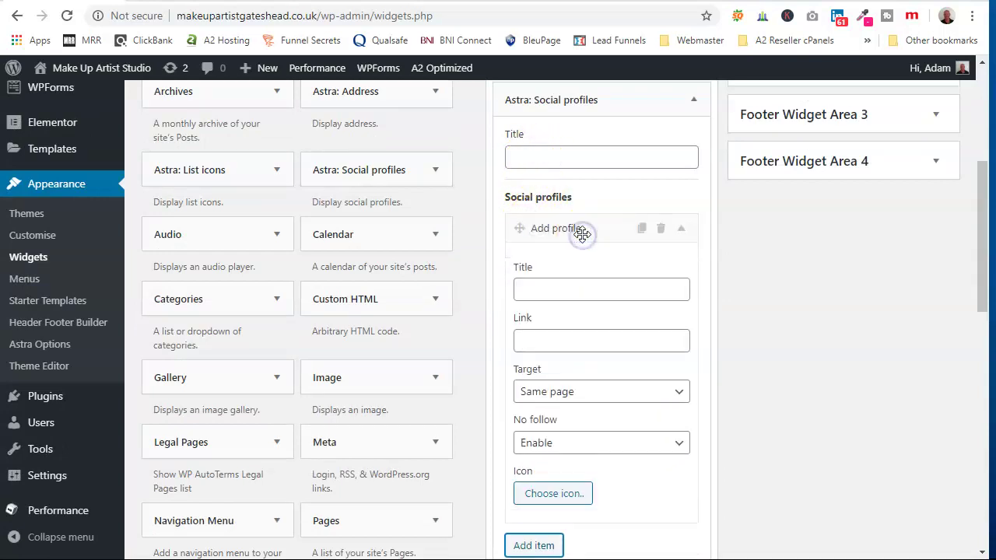
scroll(615, 265, down, 1)
click(545, 265)
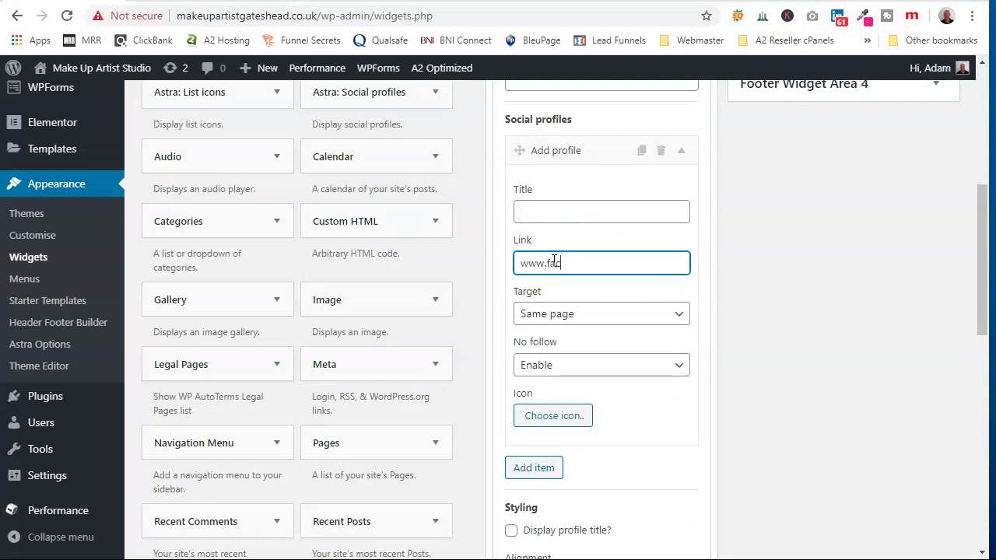
text(www.facebook.com)
click(607, 315)
click(594, 352)
Step: Search the icons for "face" and assign the Facebook "f" icon to the first social profile
click(593, 415)
scroll(599, 409, down, 2)
click(563, 288)
text(face)
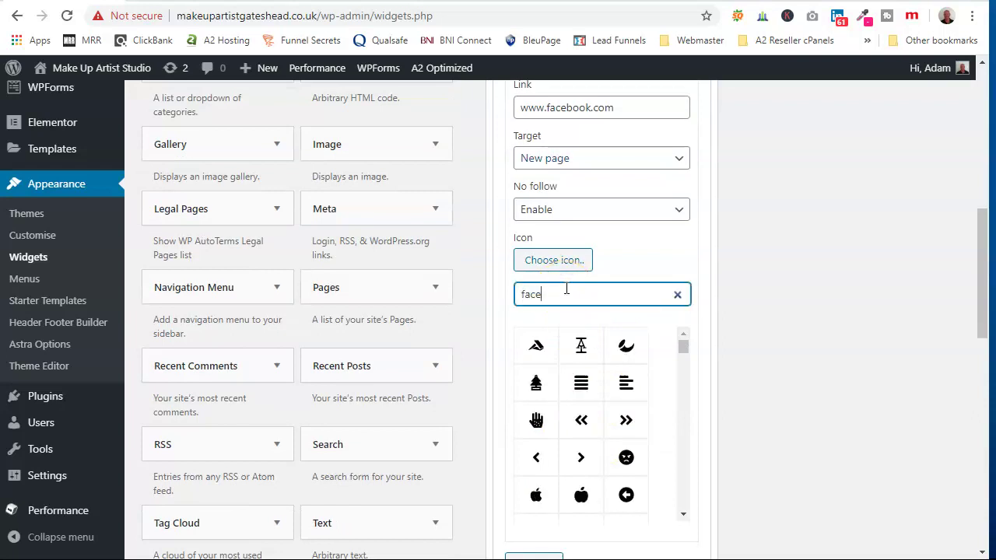
scroll(634, 378, down, 1)
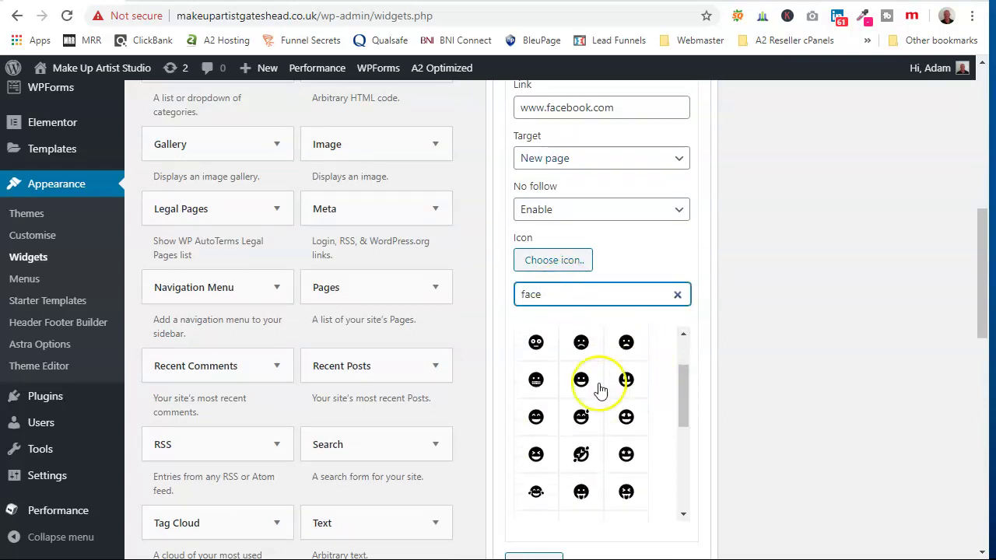
scroll(585, 372, up, 1)
click(536, 384)
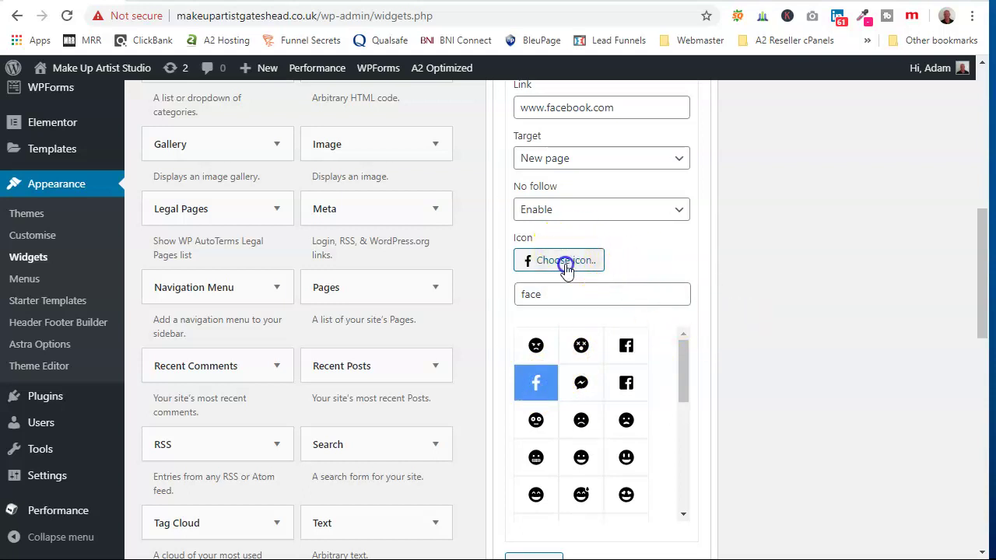
scroll(656, 269, down, 4)
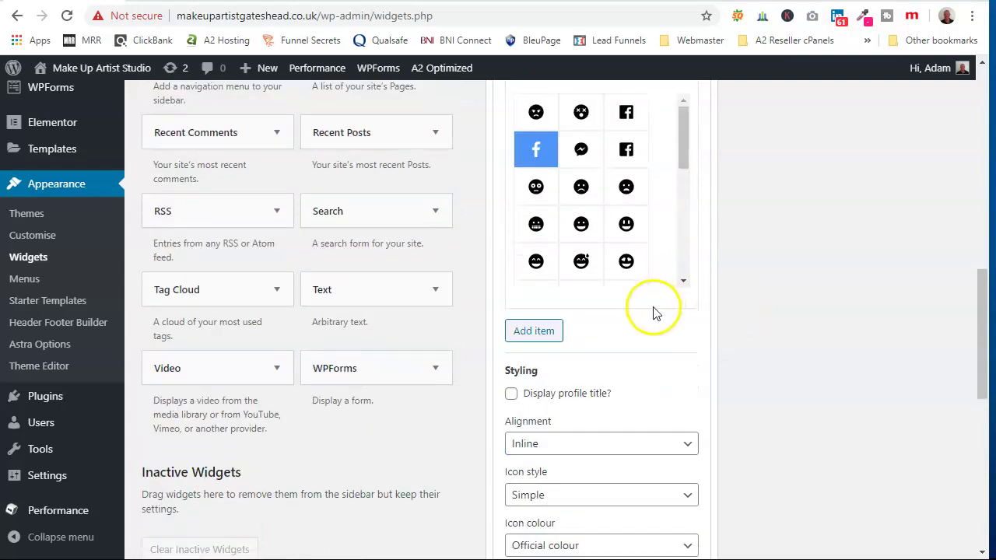
click(549, 251)
click(567, 251)
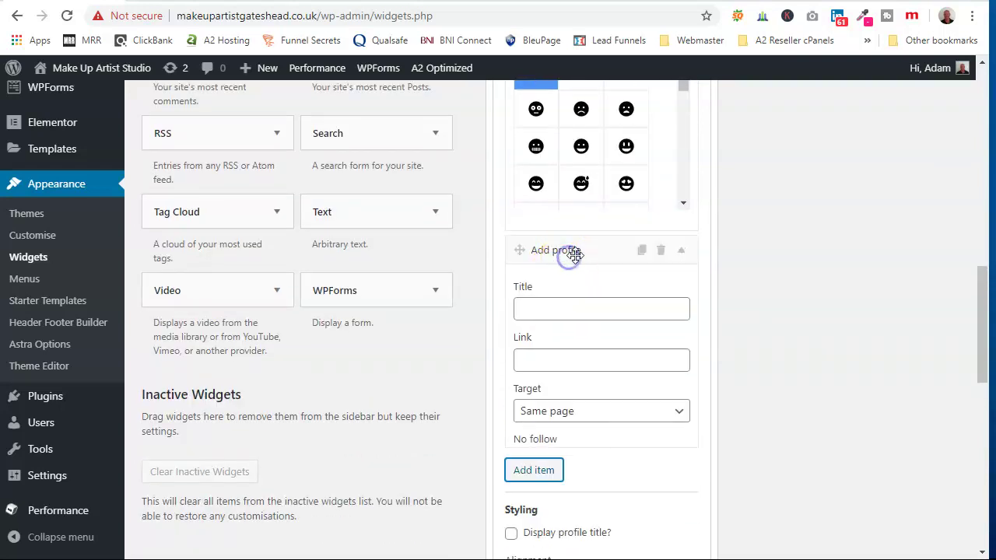
click(547, 359)
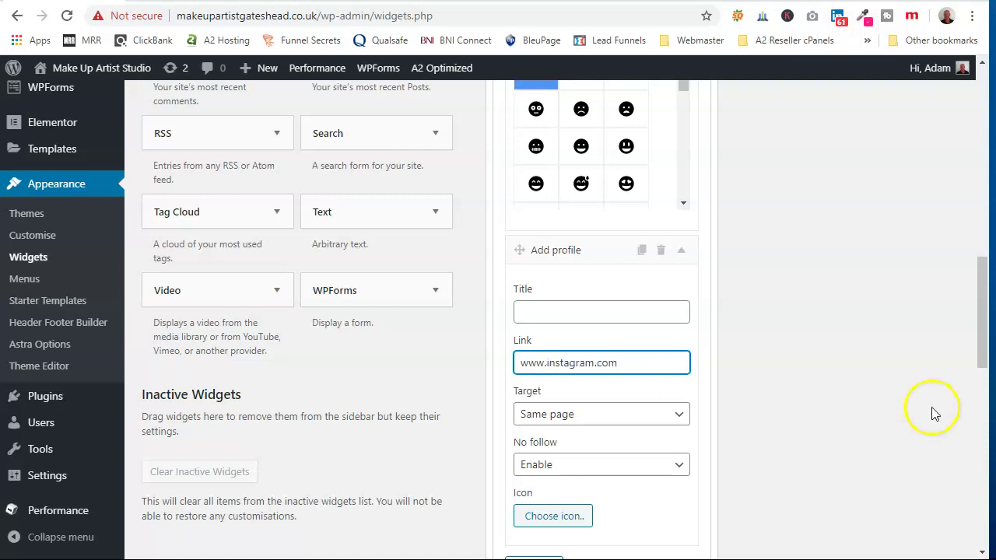
scroll(740, 410, down, 2)
click(673, 263)
click(652, 303)
Step: Search the icons for "inst" and assign the Instagram icon to the second social profile
click(567, 362)
scroll(623, 343, down, 1)
click(628, 321)
text(inst)
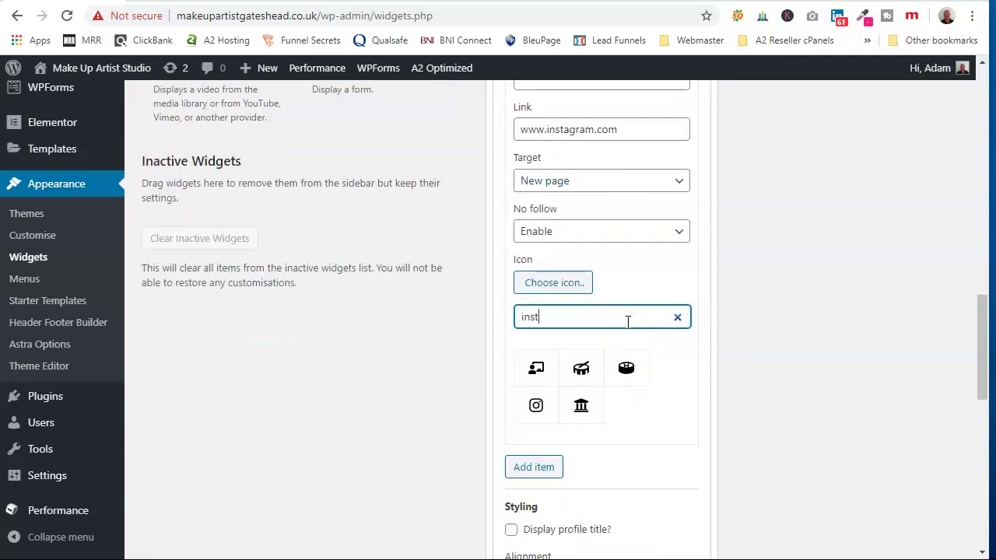
click(536, 404)
scroll(700, 389, down, 3)
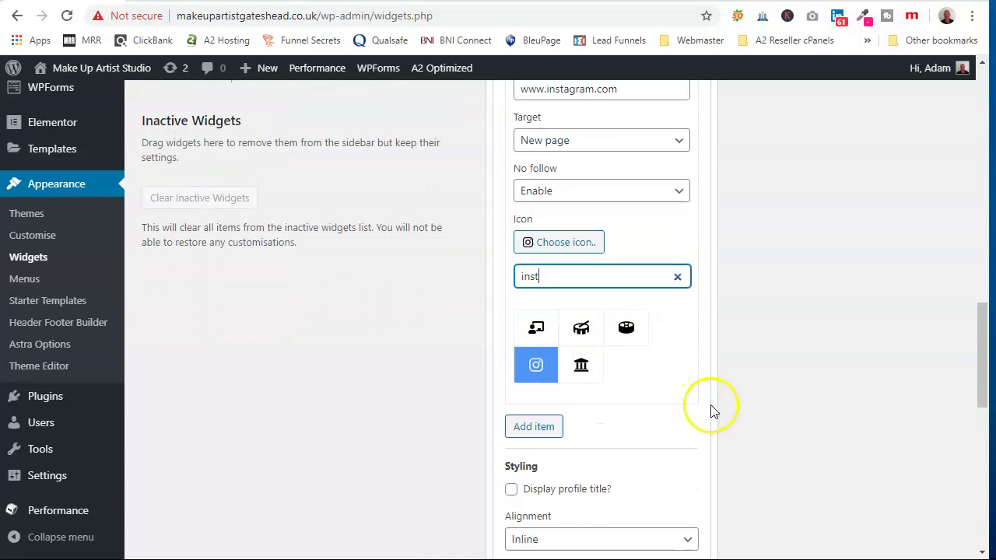
Step: Save the Social profiles widget and view its icons in the sidebar of the bridal make-up post
scroll(685, 378, down, 2)
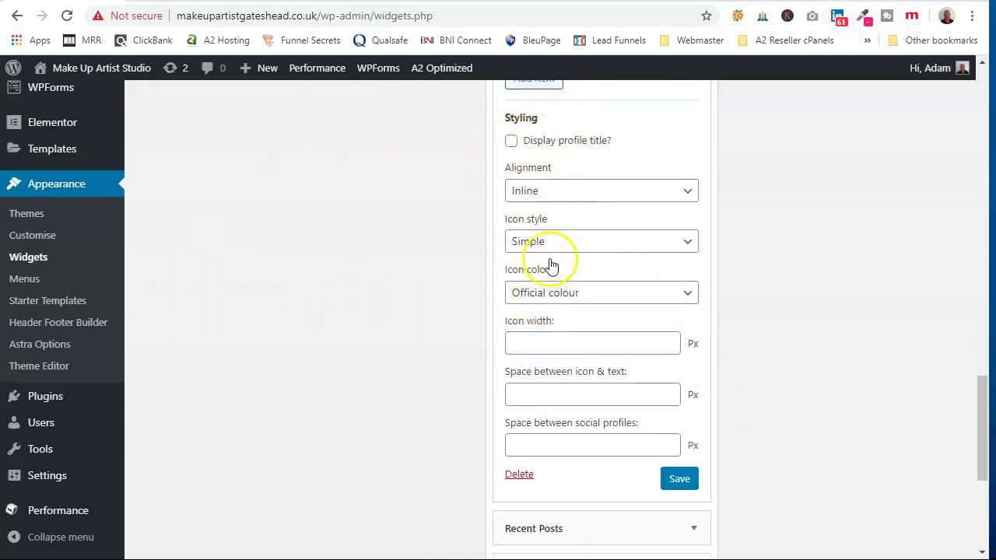
scroll(667, 304, down, 1)
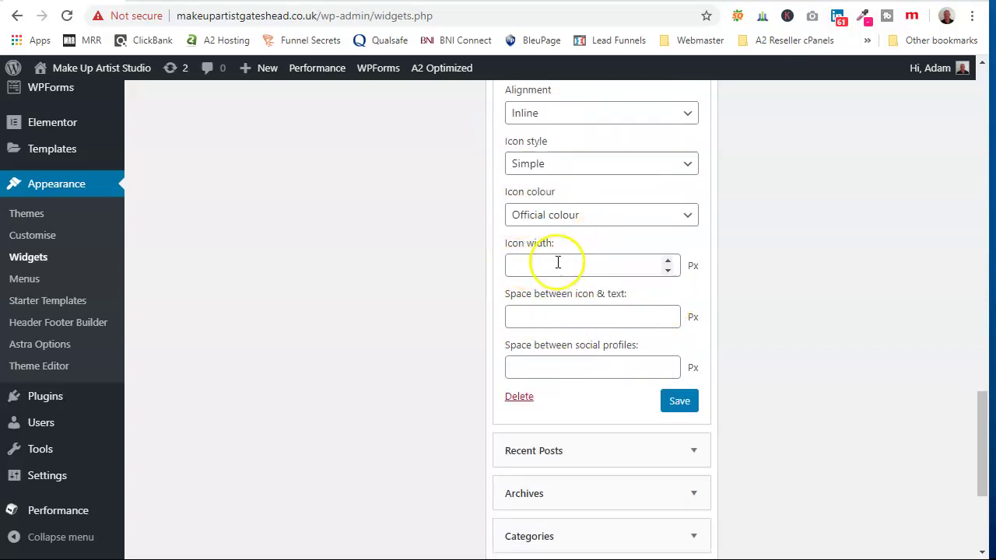
click(679, 402)
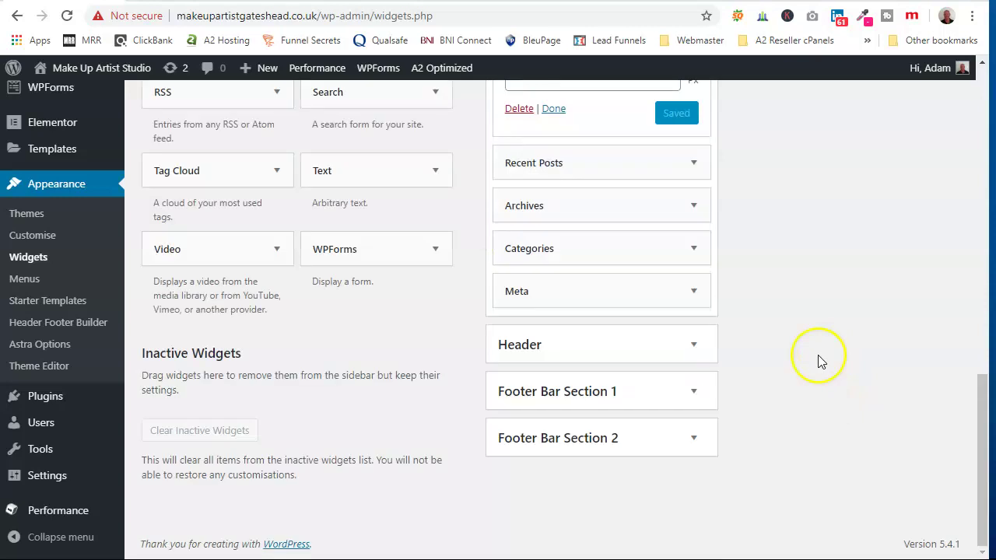
scroll(756, 331, up, 4)
click(293, 1)
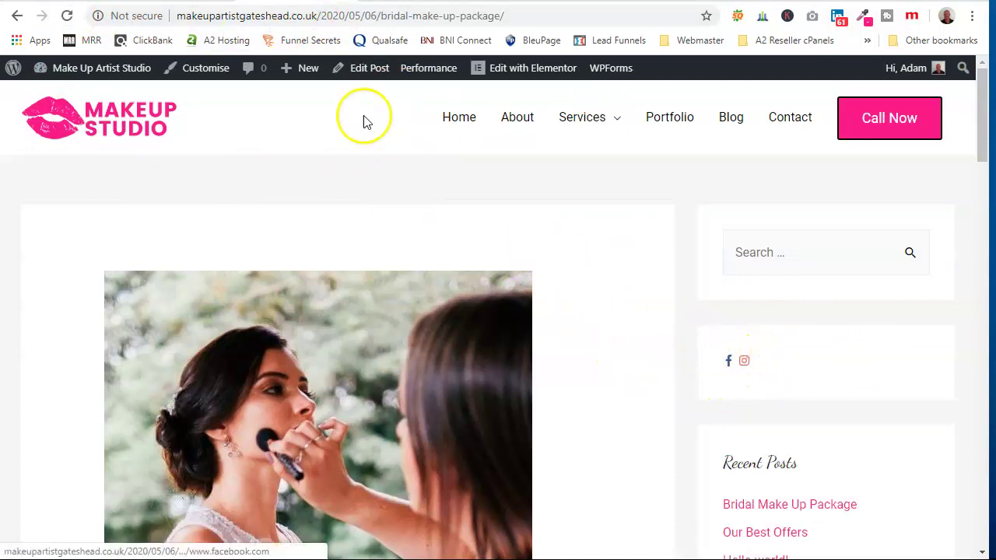
Step: Set the icon width to 50 px, space between social profiles to 20 px and icon style to Circle, save, and view the post
click(190, 1)
scroll(498, 288, down, 1)
scroll(537, 288, up, 1)
click(564, 291)
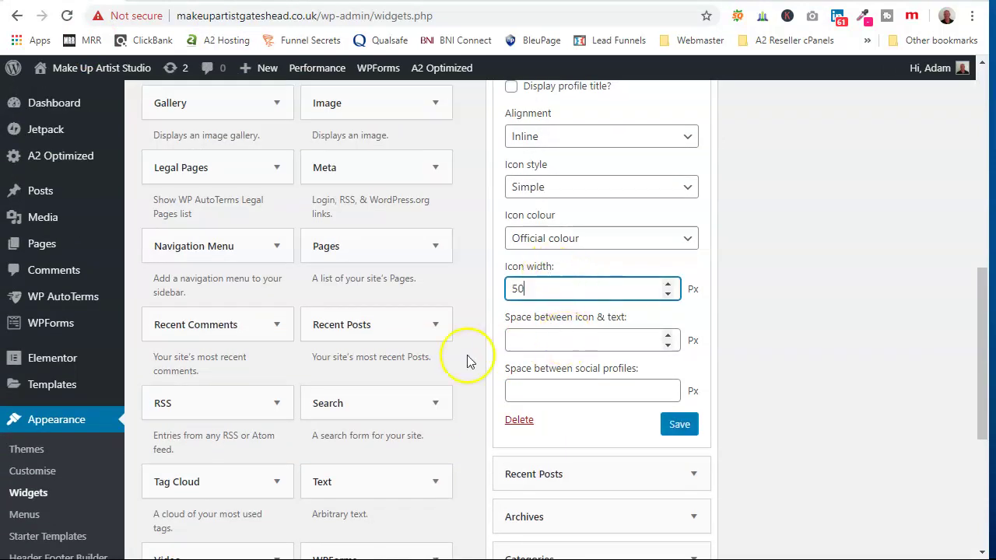
click(530, 391)
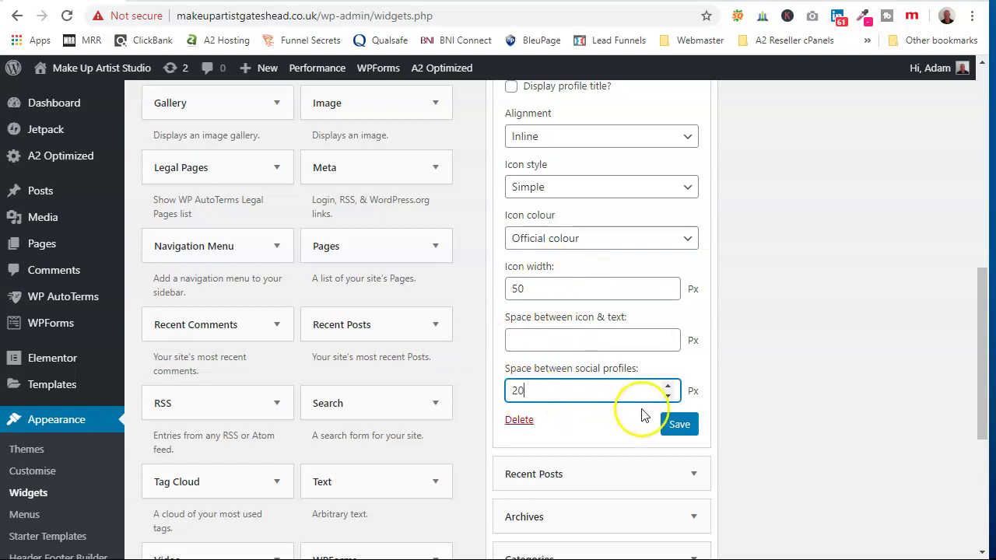
click(693, 193)
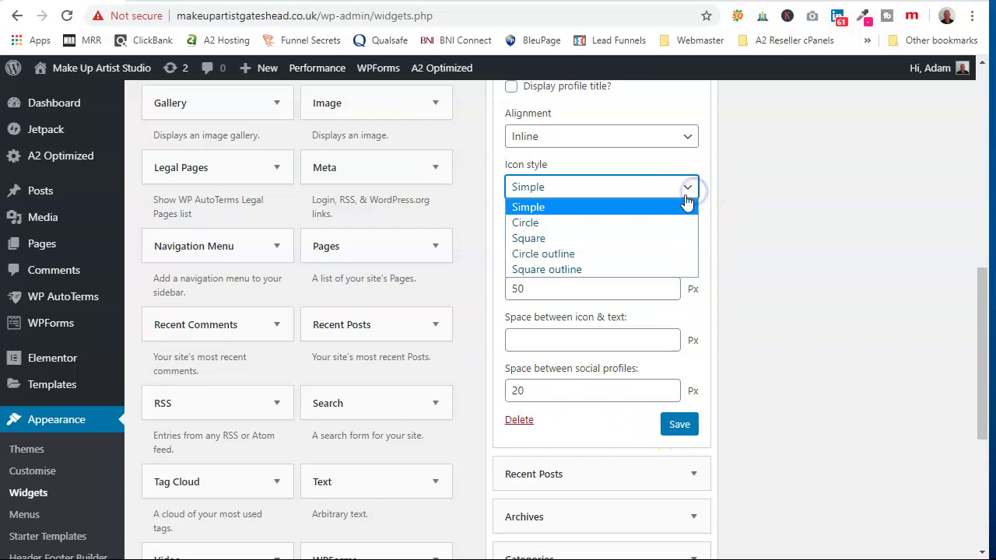
click(675, 222)
click(694, 425)
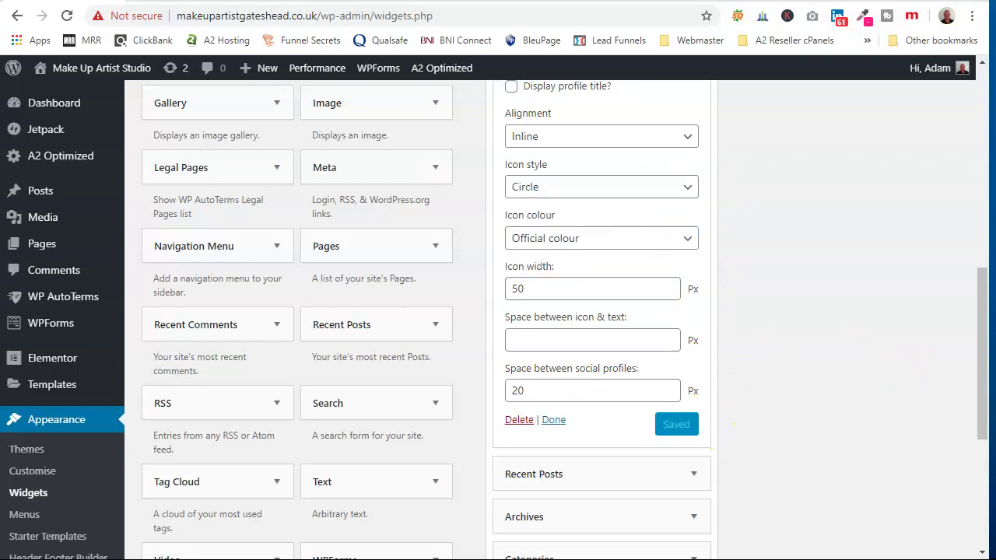
key(ctrl+Tab)
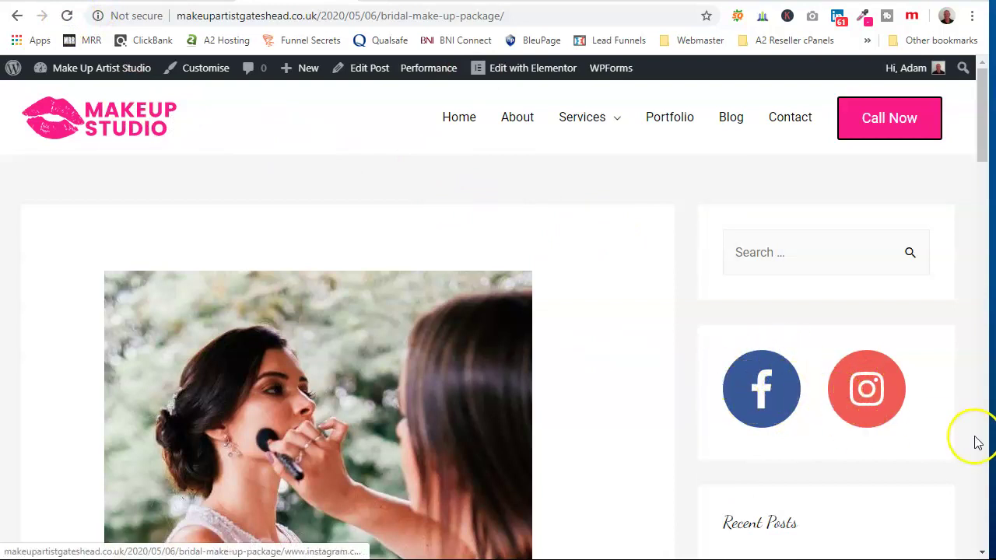
scroll(811, 411, down, 1)
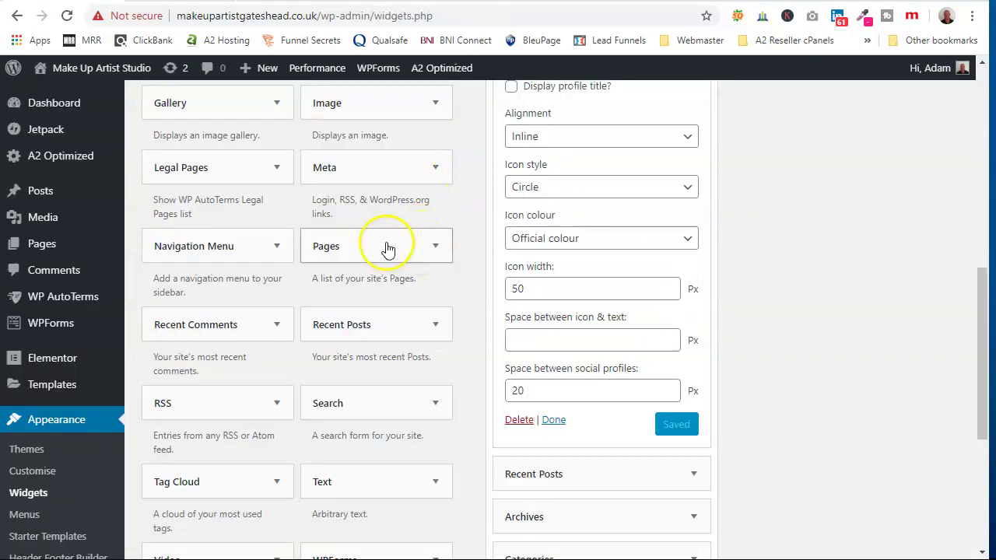
Step: Add a Calendar widget below Social profiles in the Main Sidebar, title it "When we are open" and save it
scroll(228, 238, down, 1)
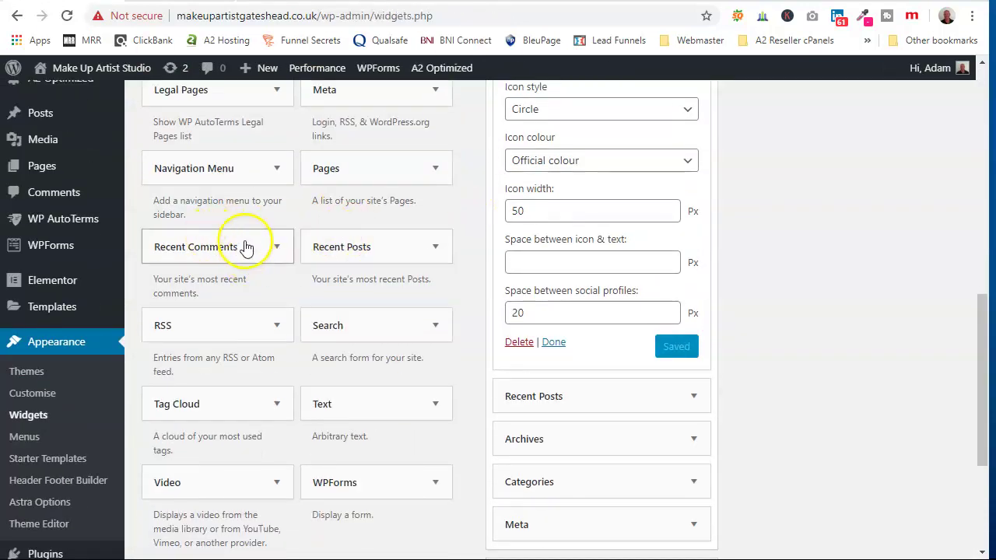
scroll(245, 241, up, 2)
scroll(457, 291, down, 1)
scroll(629, 267, up, 8)
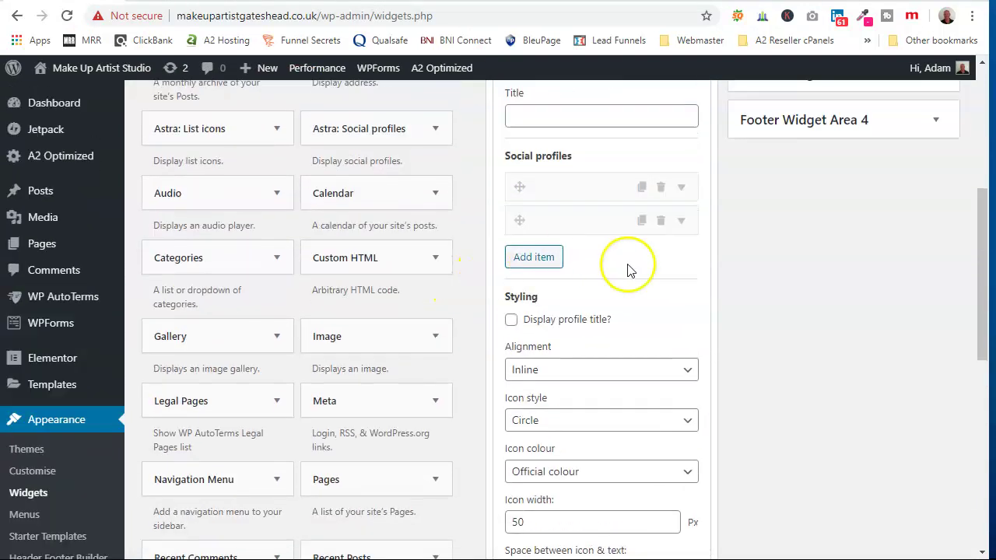
click(641, 374)
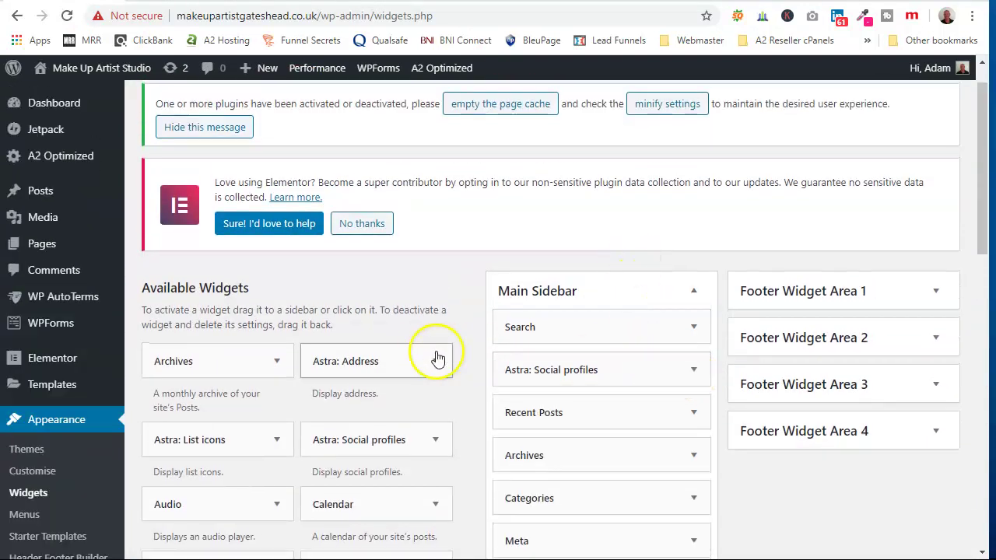
scroll(430, 350, down, 2)
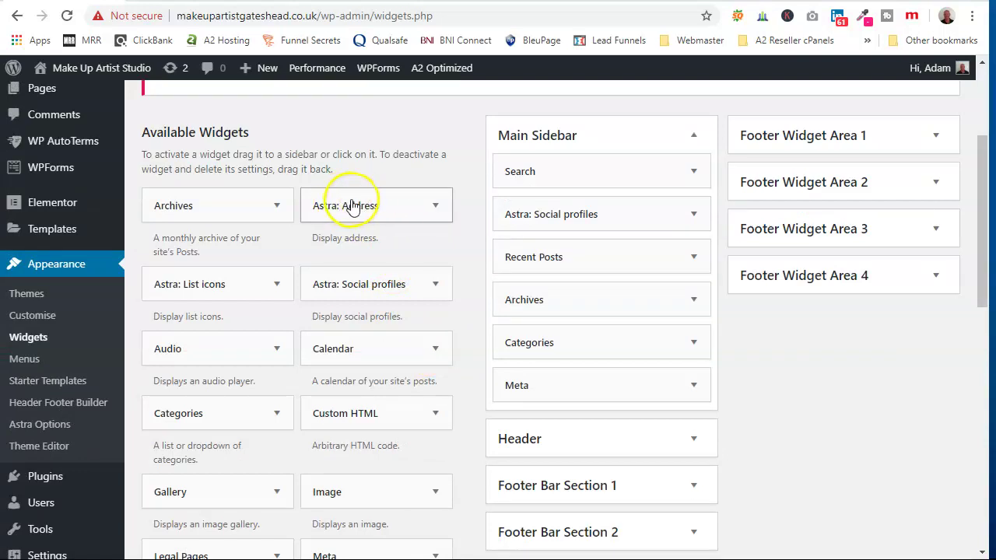
drag(382, 351, 589, 248)
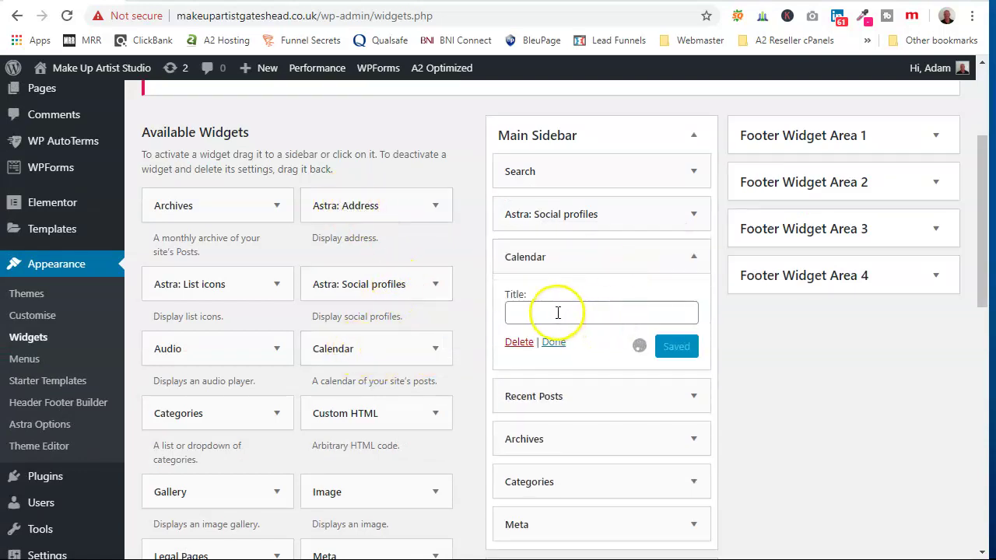
click(558, 313)
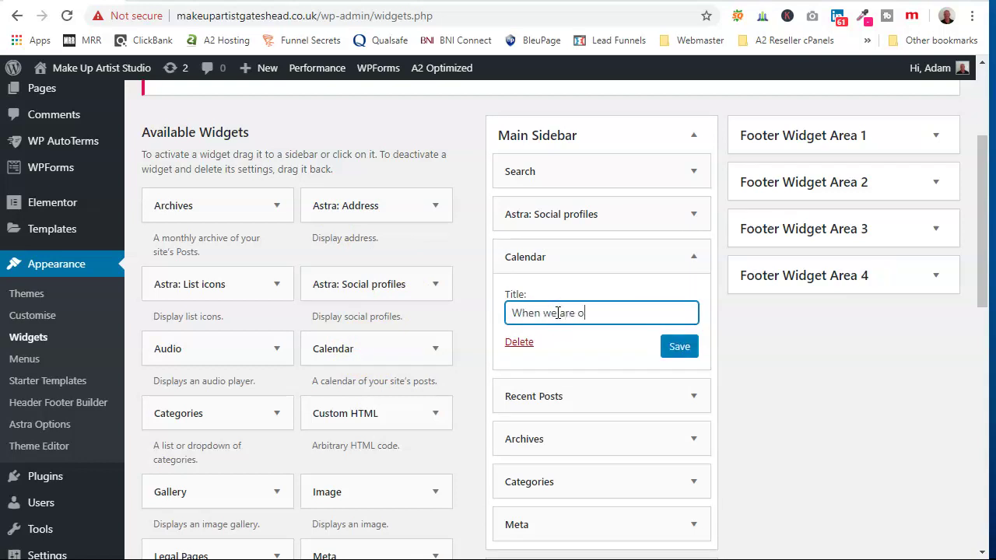
text(When we are open)
click(679, 347)
Step: Add a Navigation Menu widget below the Calendar, titled "Our Website" and using the Primary menu, and save it
scroll(427, 307, down, 3)
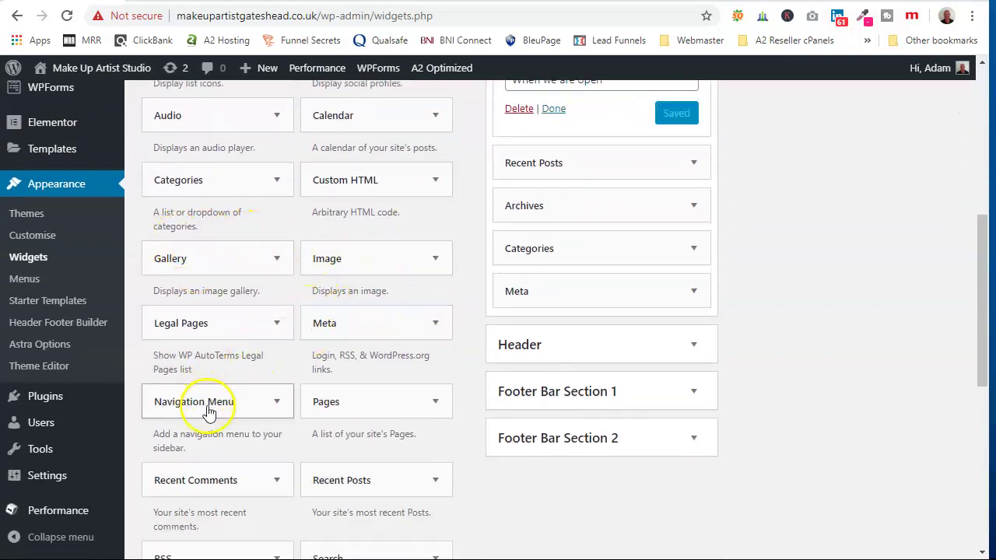
drag(222, 406, 603, 156)
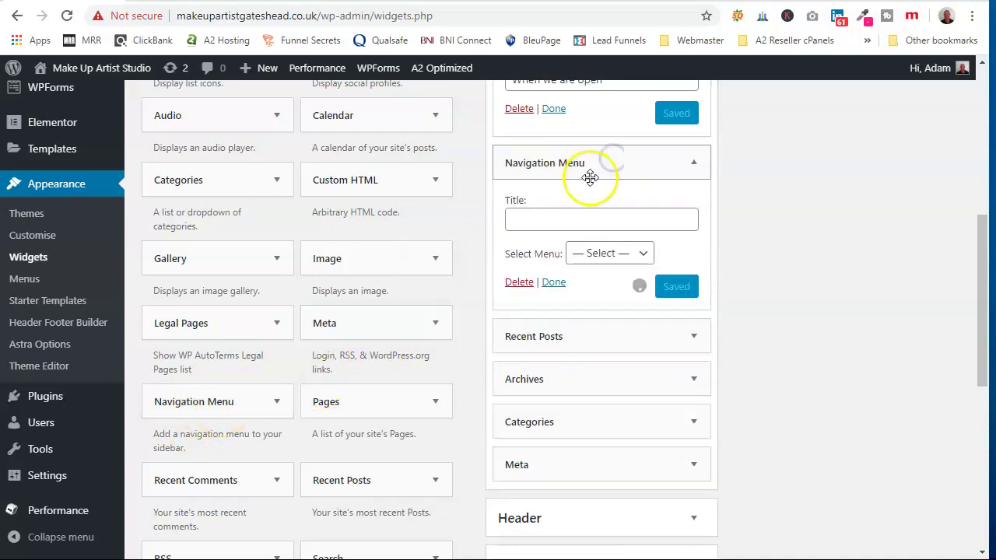
click(622, 254)
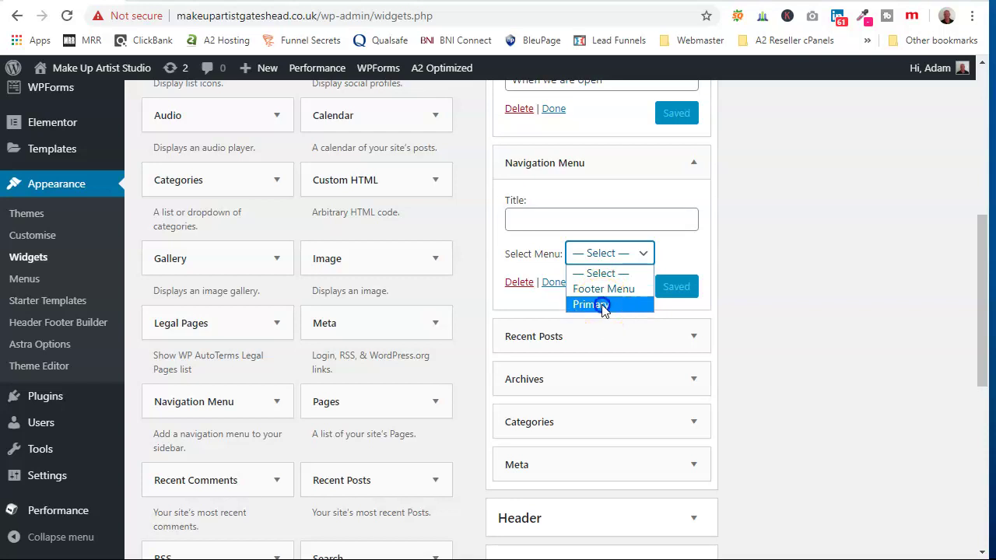
click(600, 305)
click(577, 220)
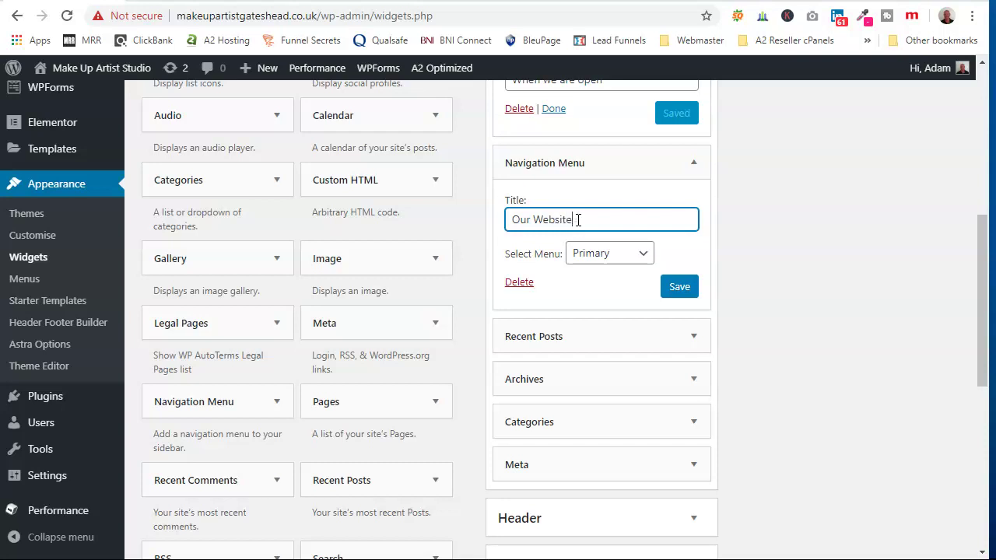
click(685, 288)
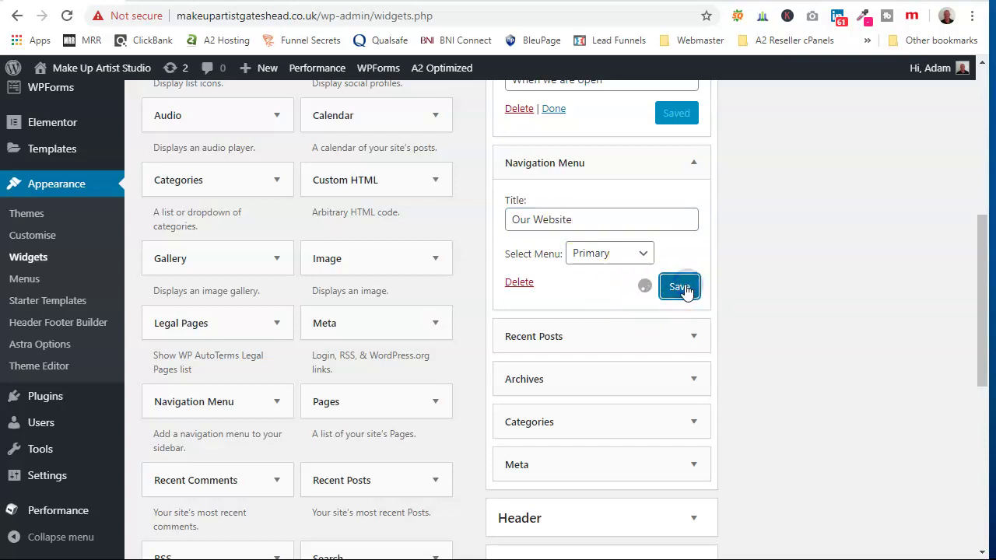
Step: Delete the Meta and Archives widgets from the Main Sidebar
scroll(793, 351, down, 2)
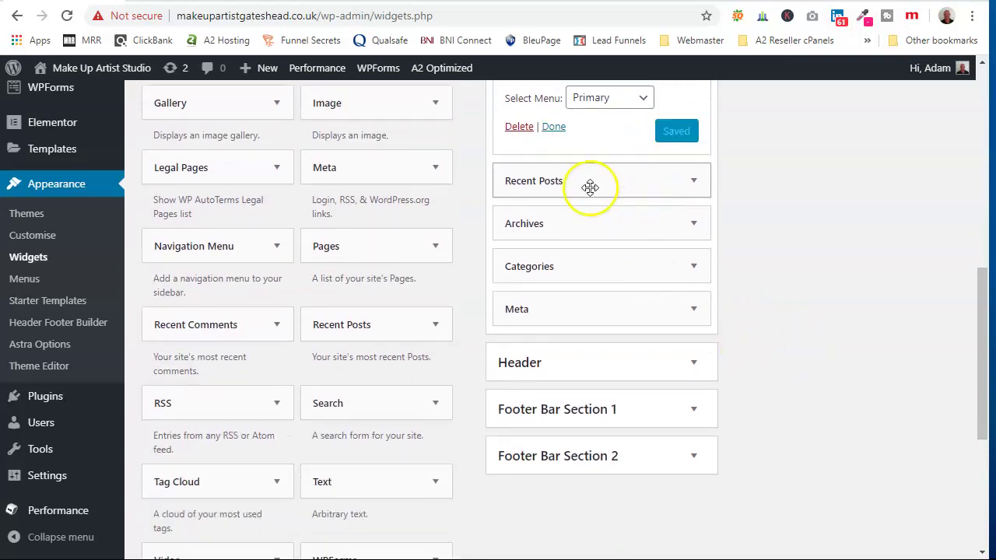
click(692, 309)
click(524, 395)
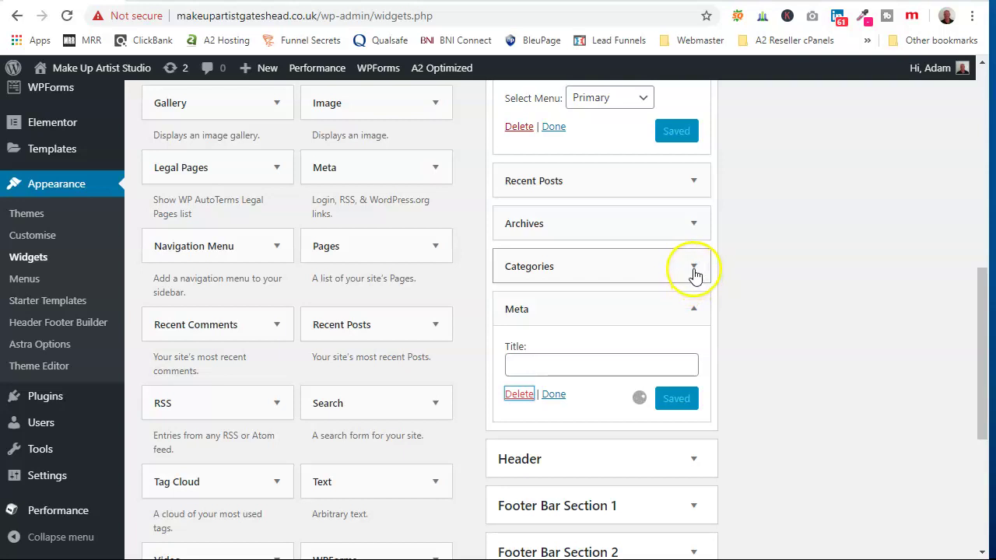
click(693, 224)
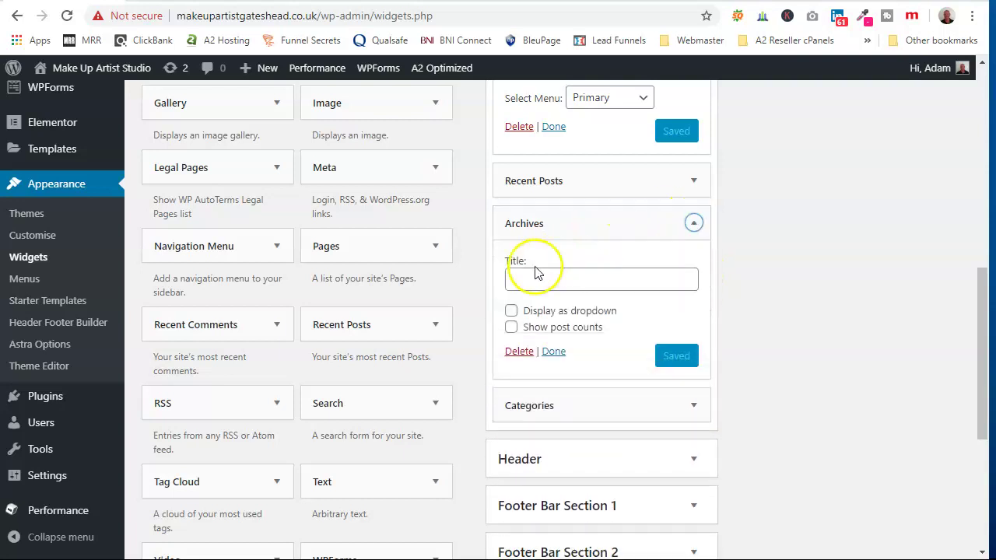
click(515, 351)
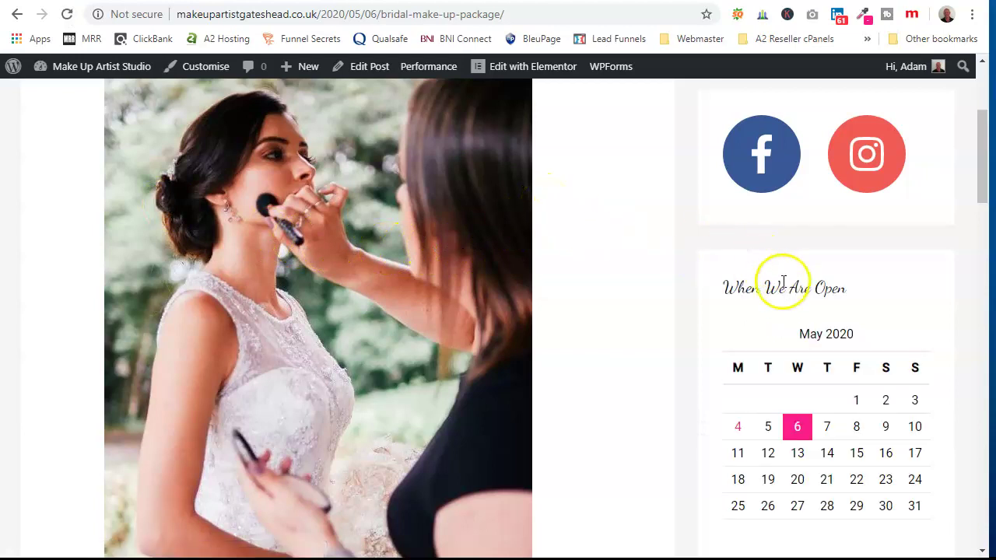
Step: Review the search, social icons, calendar, website menu and recent posts widgets in the bridal make-up post's sidebar
scroll(817, 282, down, 1)
scroll(817, 282, down, 1)
scroll(807, 285, down, 5)
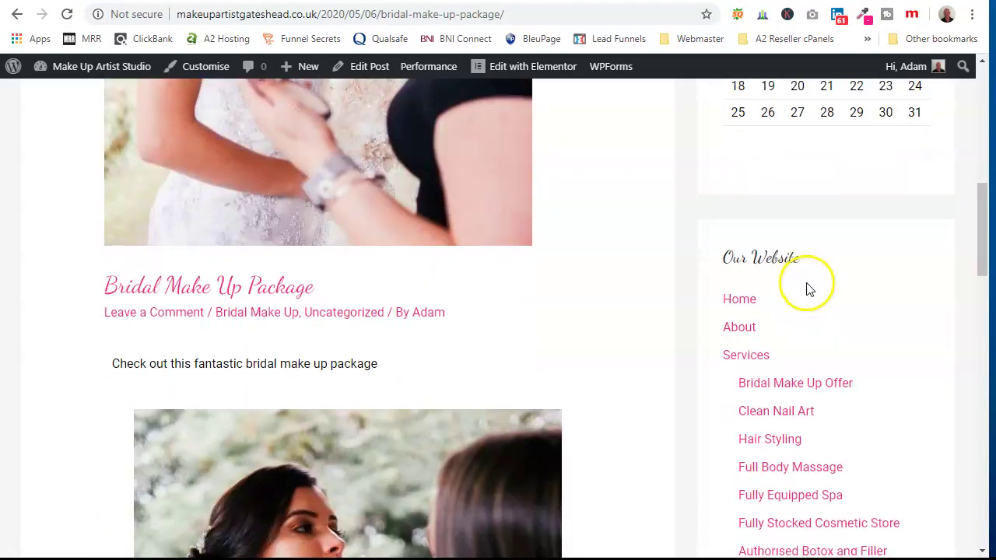
scroll(772, 322, down, 4)
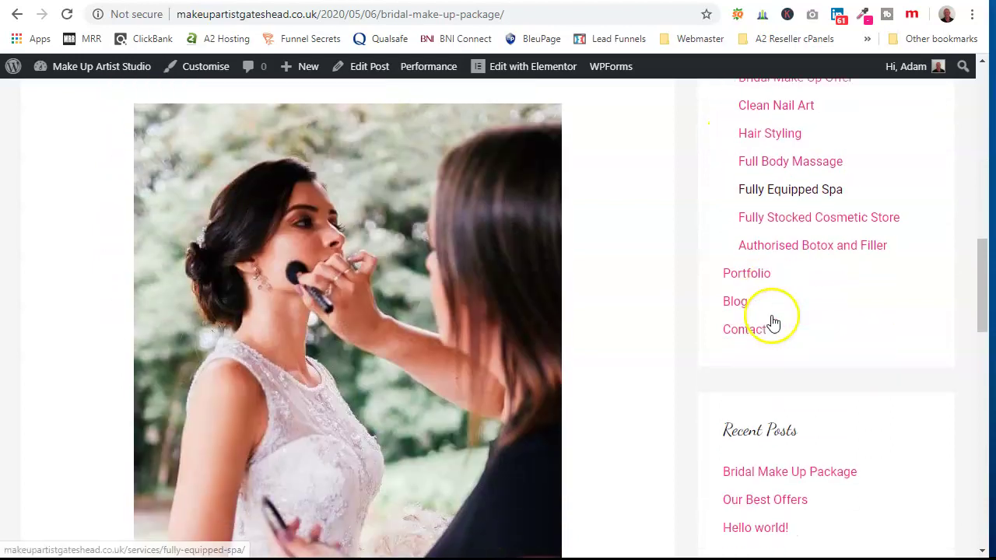
scroll(773, 319, down, 3)
scroll(774, 318, up, 12)
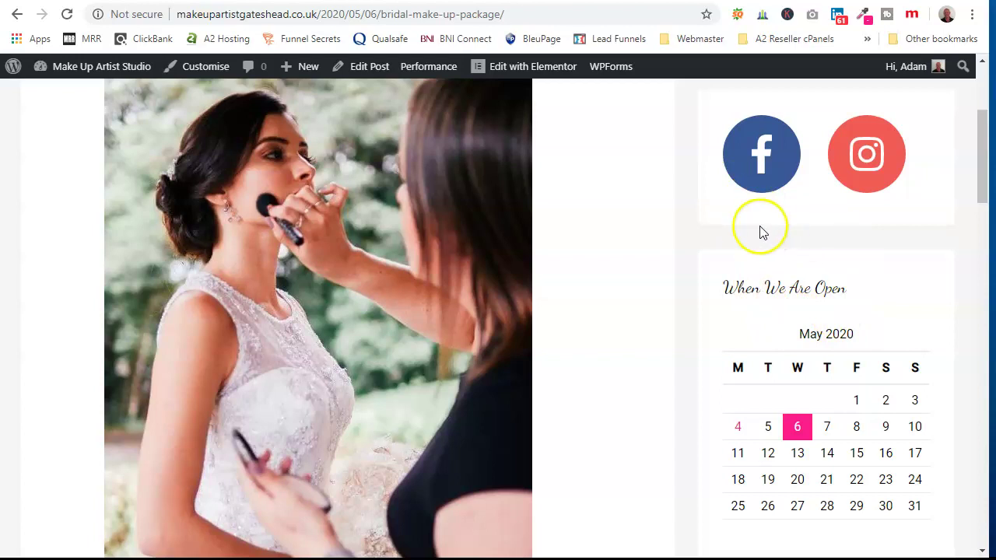
scroll(782, 225, up, 2)
scroll(786, 225, up, 2)
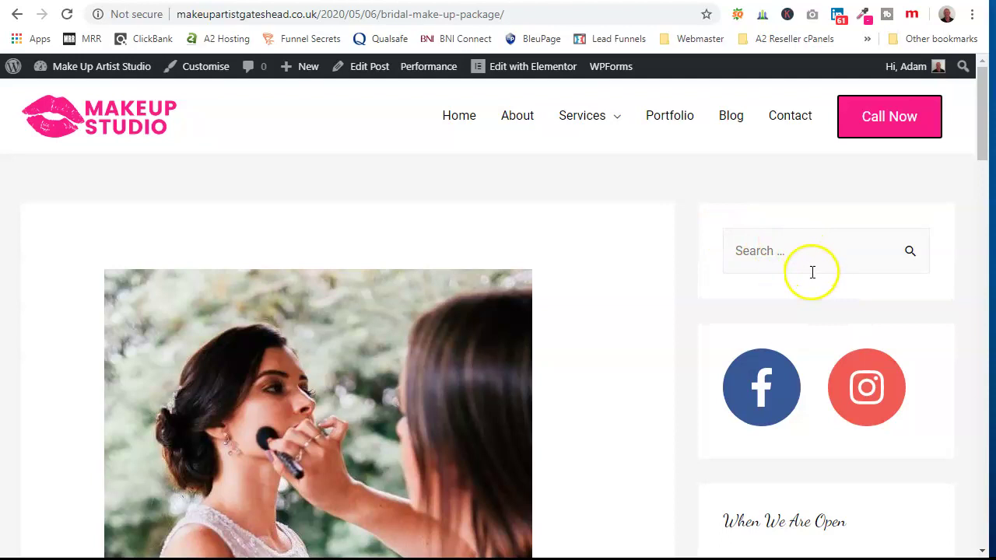
scroll(815, 292, down, 1)
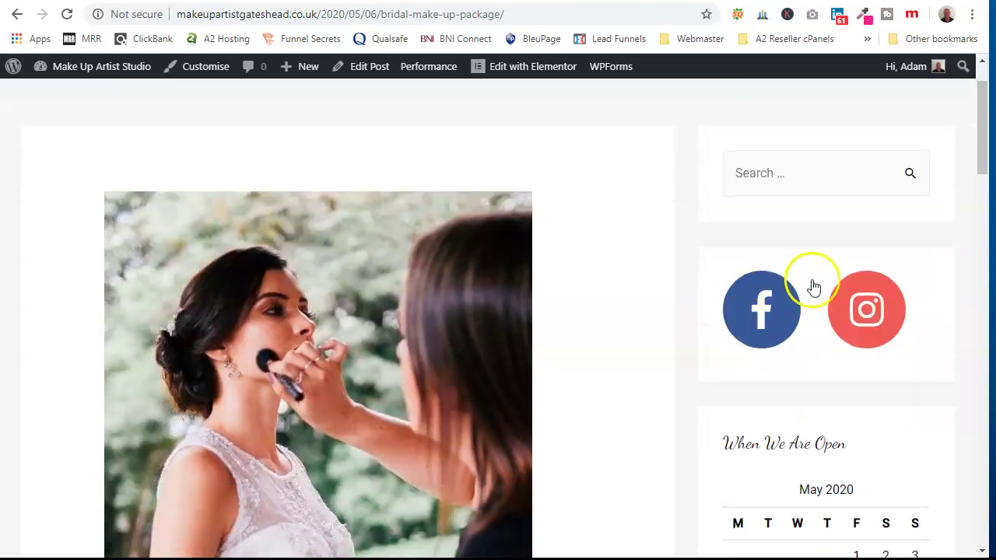
scroll(796, 289, down, 2)
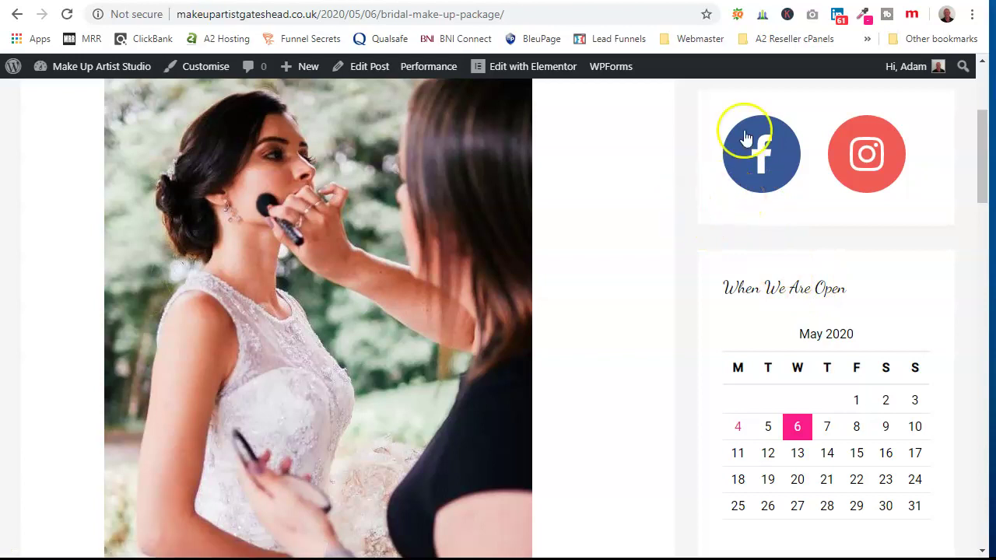
Step: Examine the rest of the post from the sidebar's website menu down to the page footer's contact sections
scroll(820, 414, down, 5)
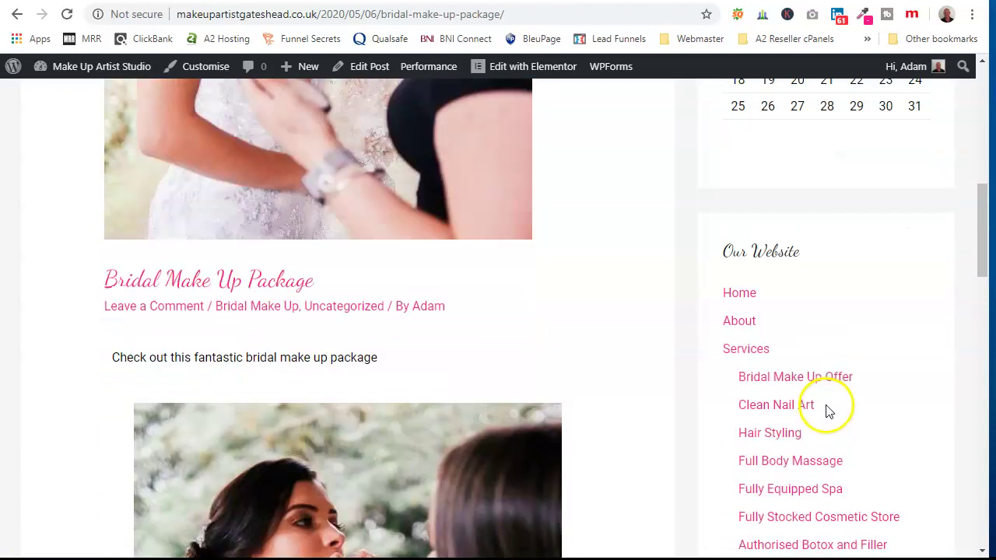
scroll(827, 411, down, 15)
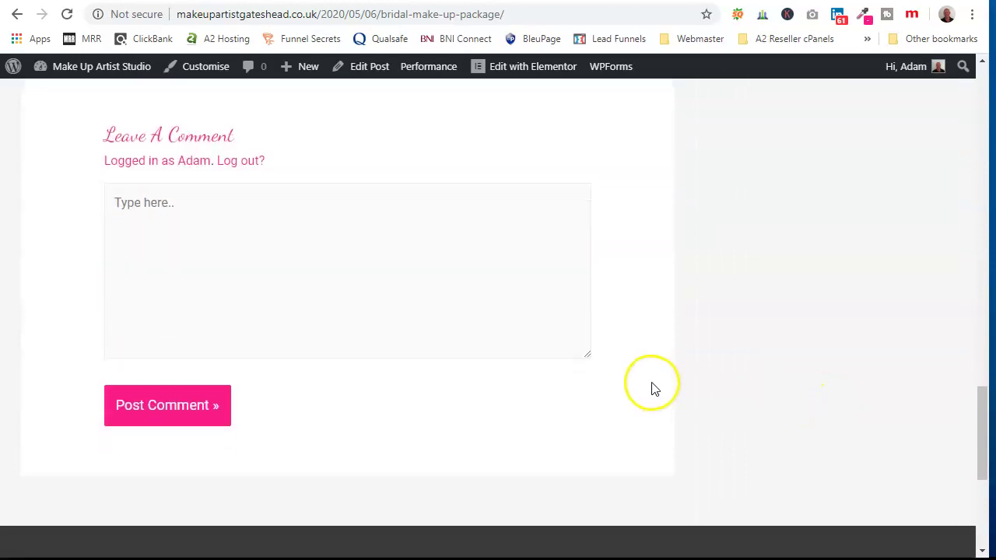
scroll(652, 387, down, 3)
scroll(769, 251, down, 1)
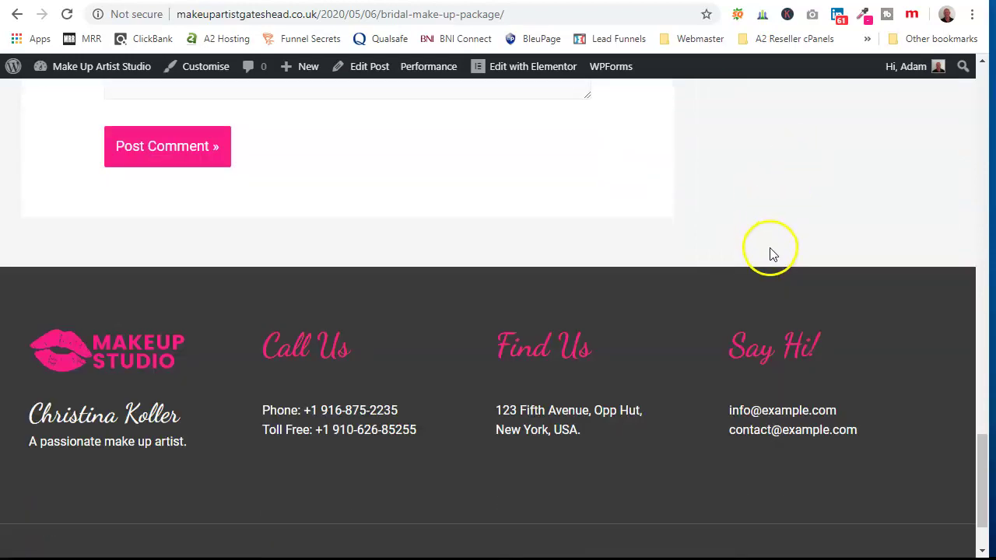
scroll(778, 249, down, 1)
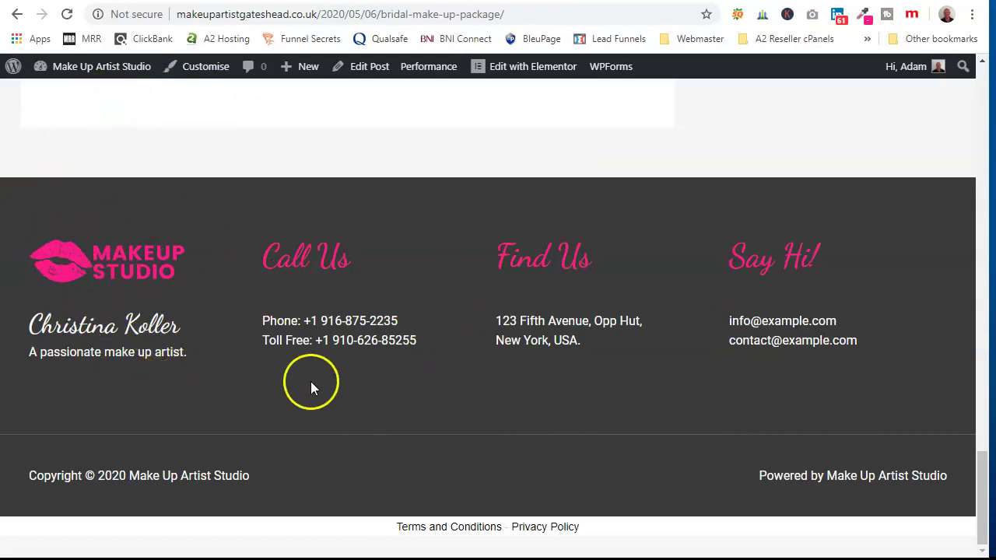
Step: Return to the WordPress admin and open Footer Settings from the Astra Options page
click(93, 0)
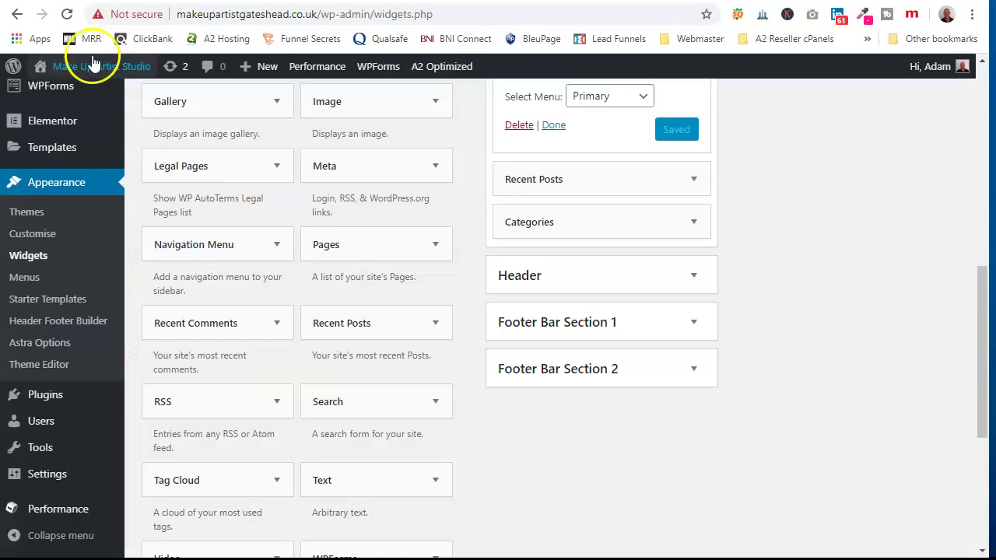
scroll(46, 234, up, 1)
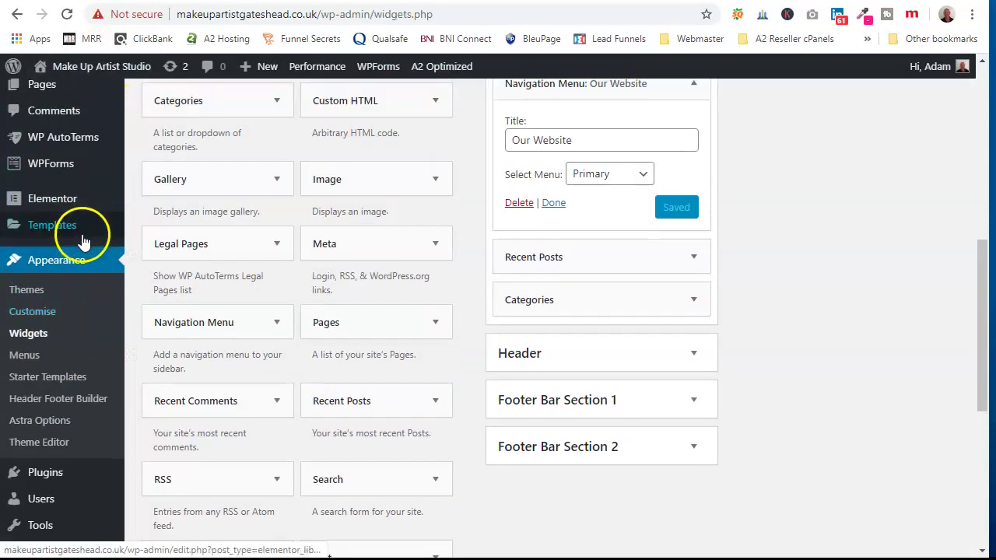
scroll(63, 277, down, 2)
click(60, 348)
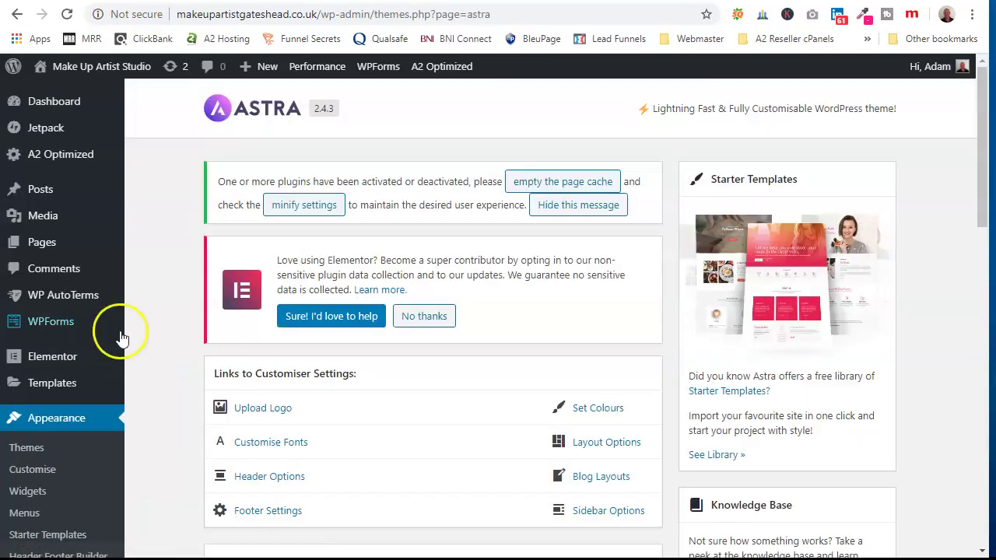
scroll(272, 382, down, 1)
scroll(271, 382, down, 2)
click(285, 356)
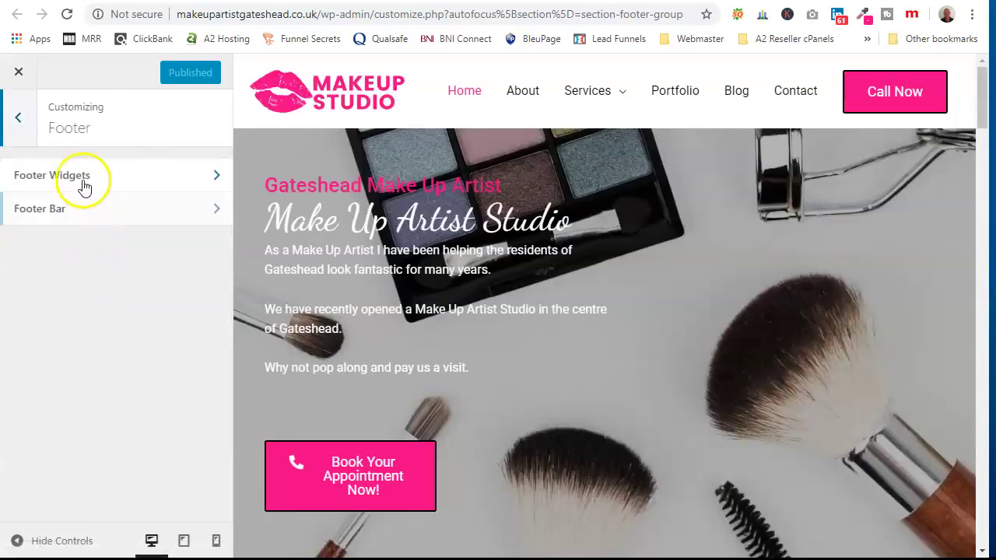
Step: Check the Footer Widgets layout choices, then open the Footer Bar settings
click(84, 187)
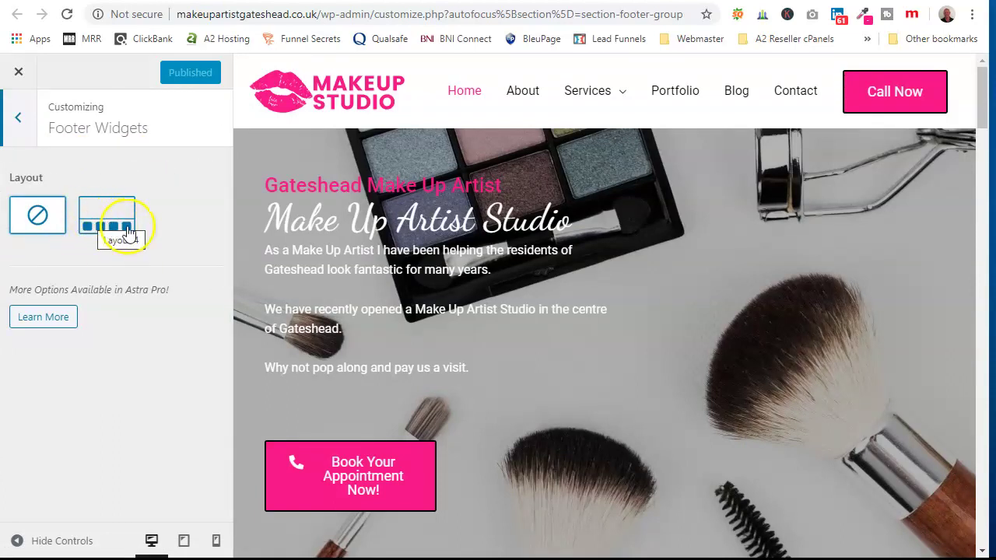
click(17, 120)
click(64, 218)
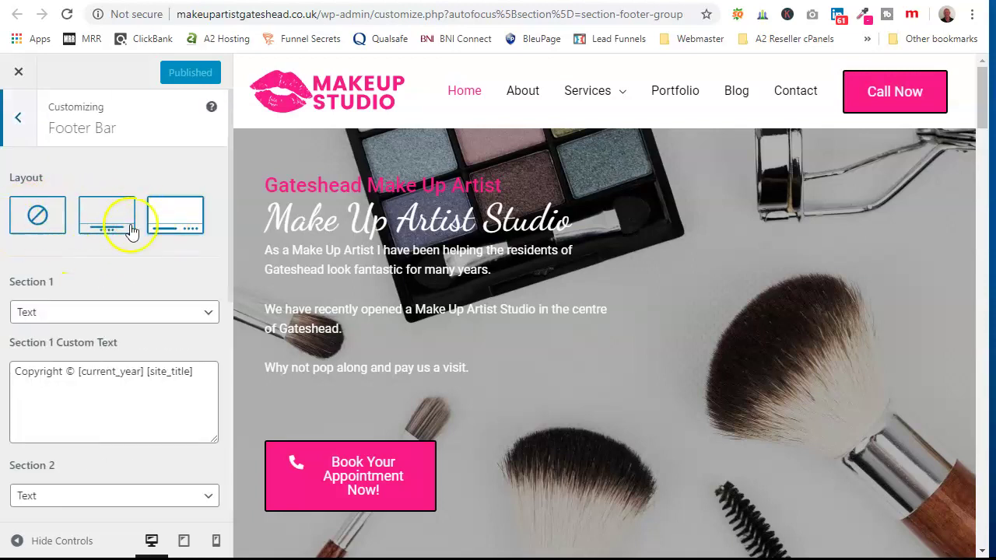
Step: Set Section 2 of the Footer Bar to Footer Menu and publish the change
scroll(118, 189, down, 3)
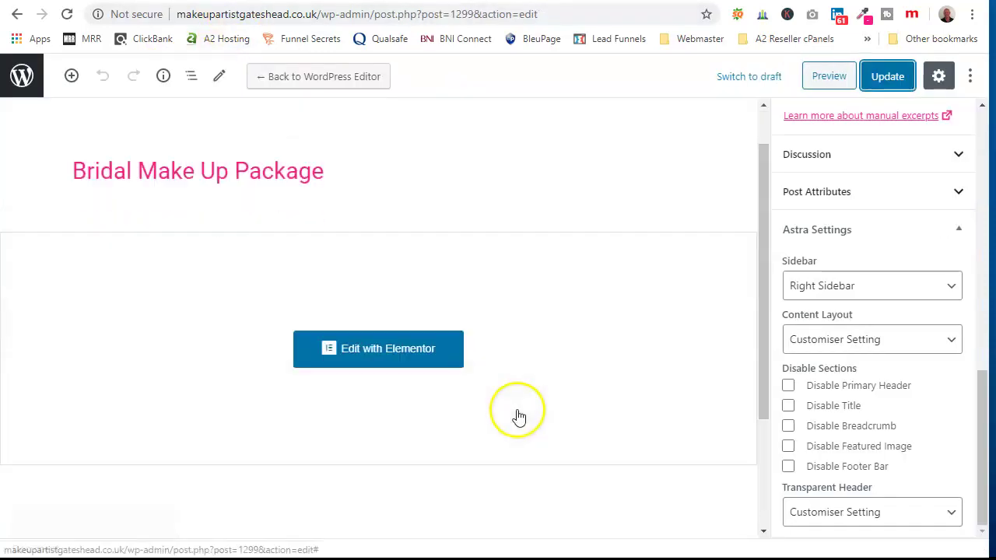
scroll(517, 409, down, 3)
scroll(465, 216, up, 3)
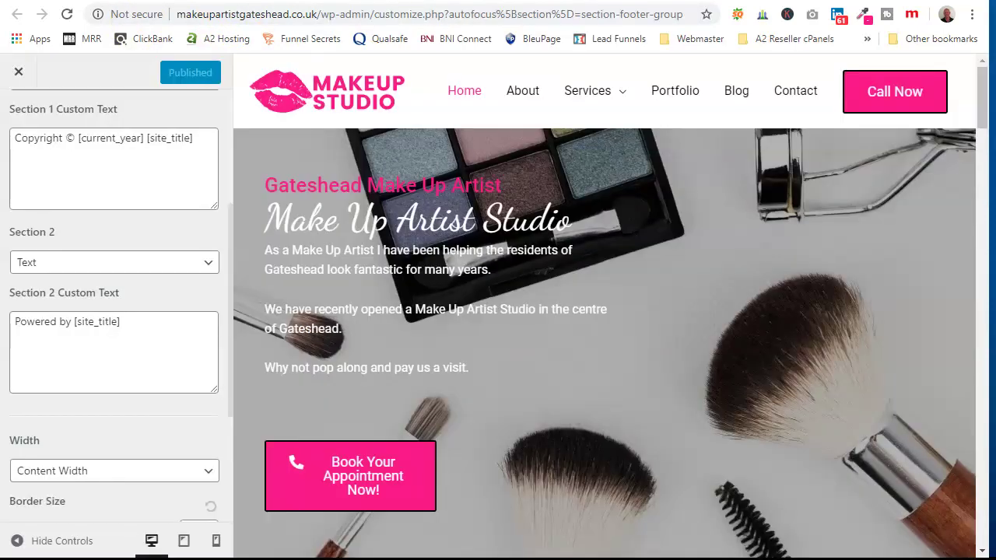
scroll(132, 294, down, 1)
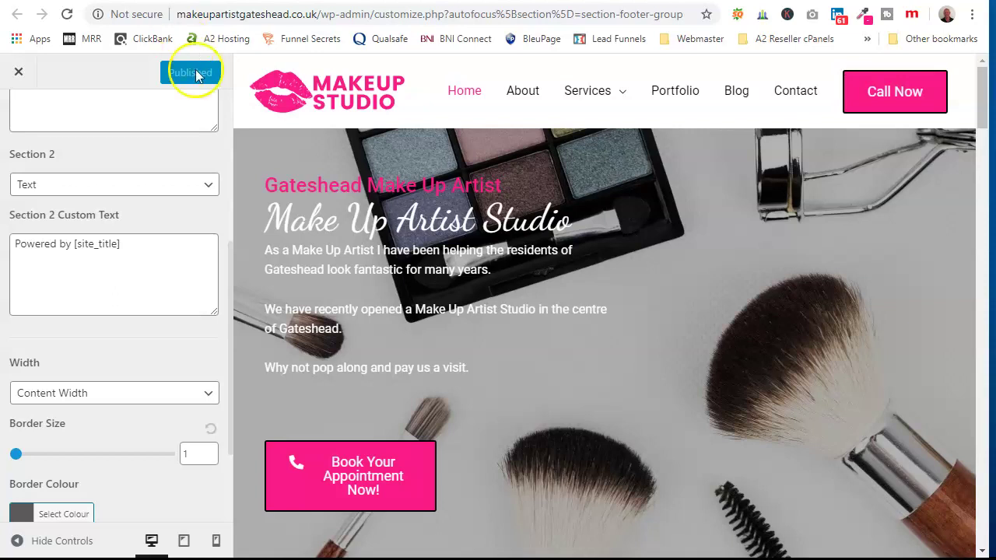
click(202, 188)
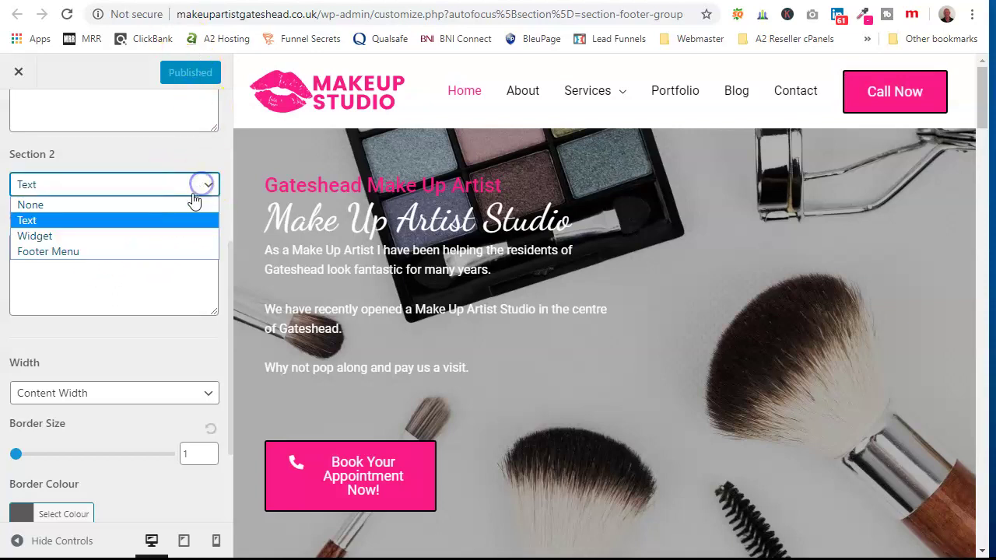
click(164, 250)
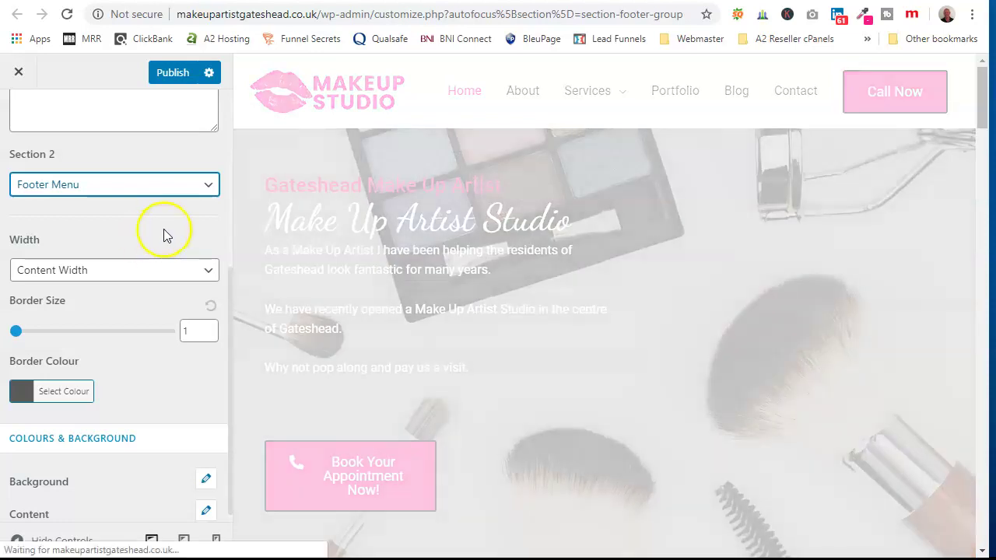
click(181, 76)
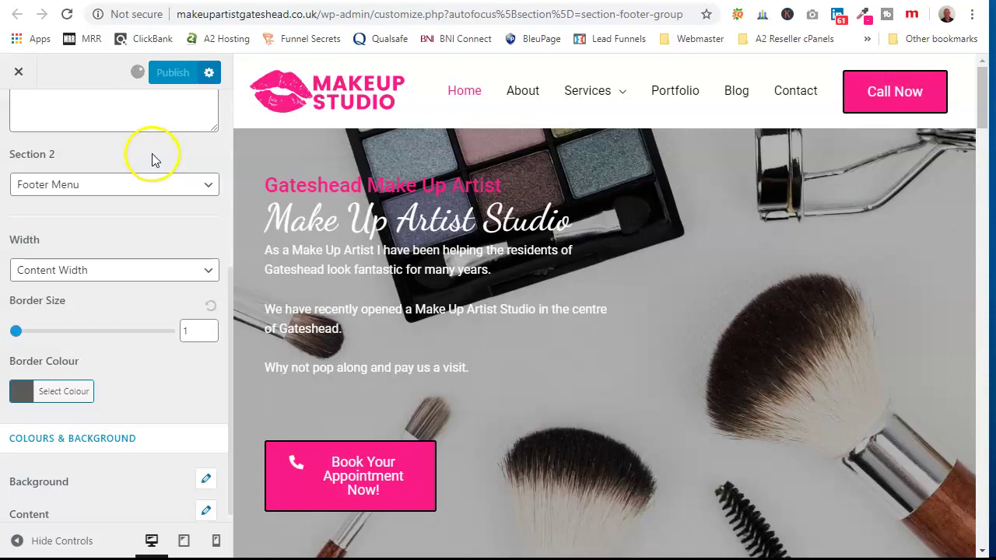
Step: Disable the Footer Bar by choosing the empty layout, publish the change and close the customiser
scroll(152, 159, up, 5)
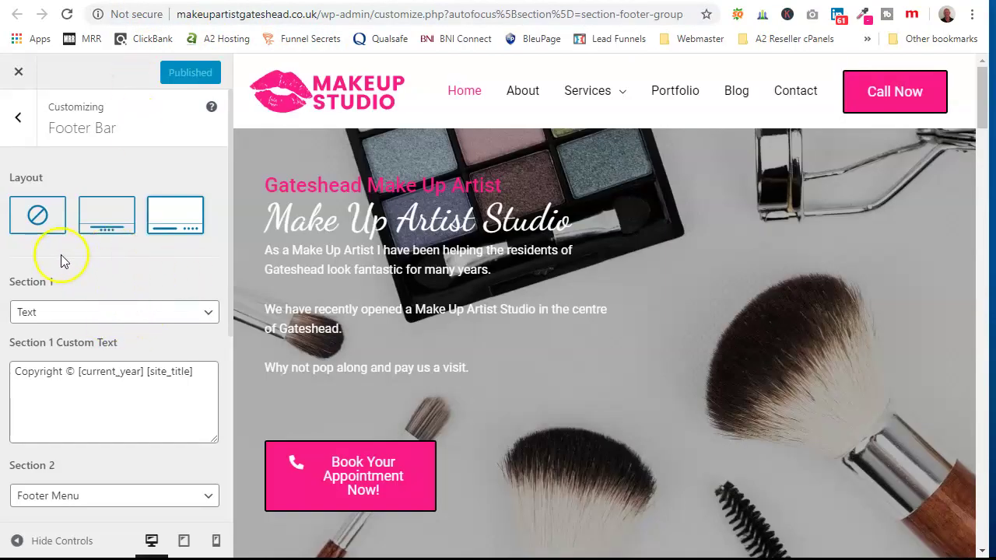
click(35, 212)
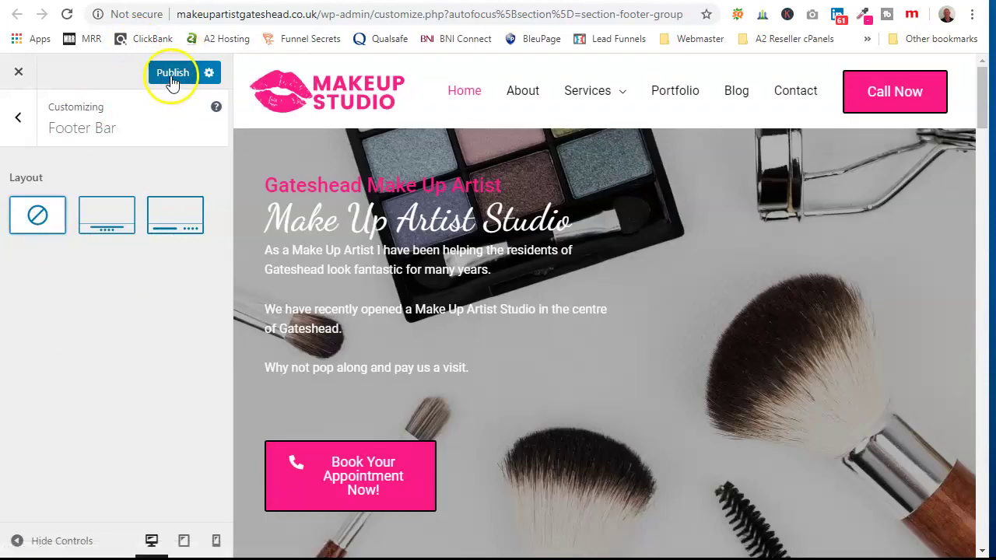
click(171, 78)
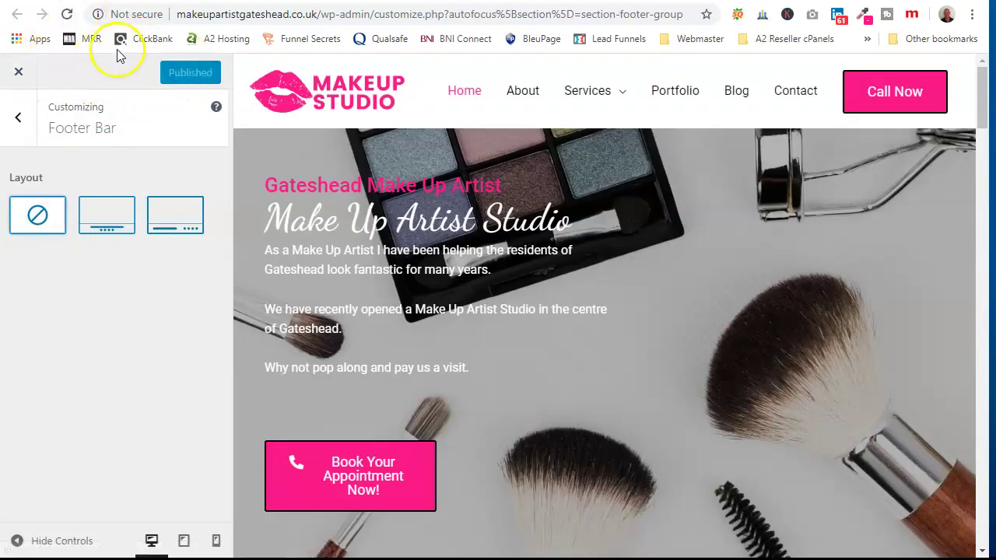
click(20, 76)
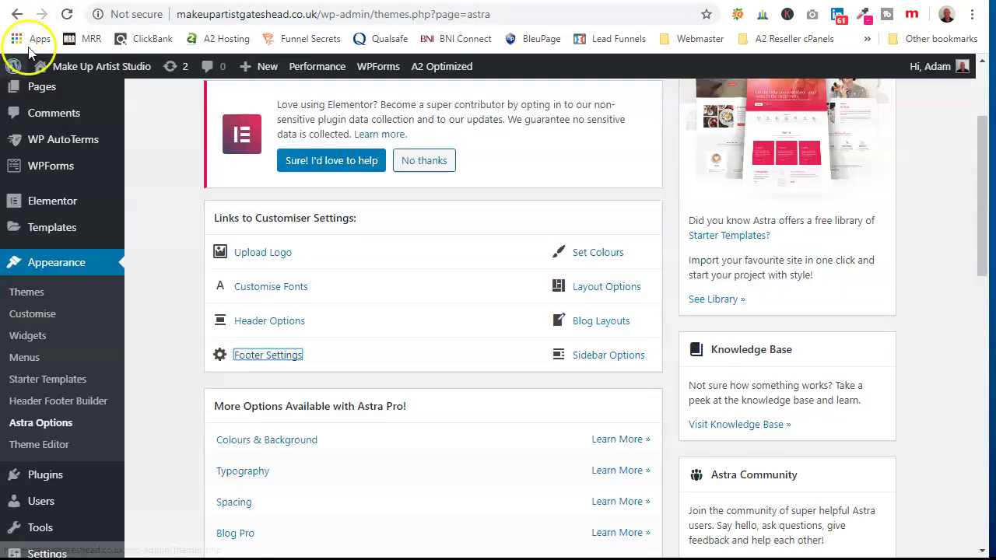
scroll(189, 167, up, 2)
scroll(184, 243, down, 4)
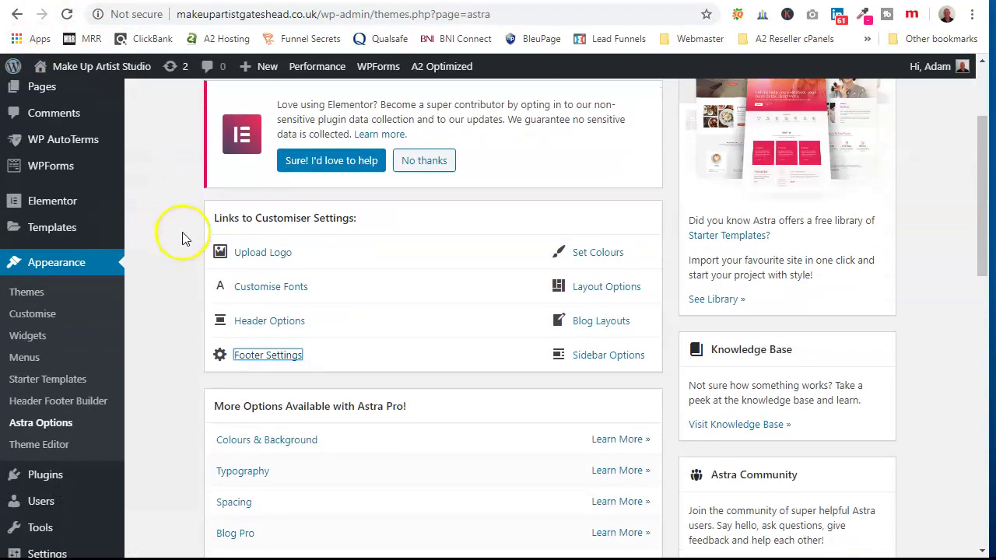